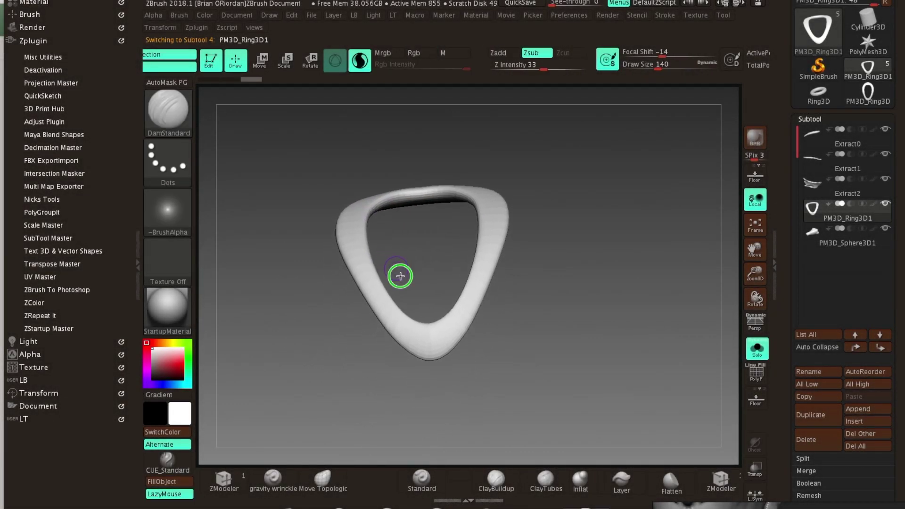
Select the Extract1 leaf subtool and turn off isolation to view it on the ring from several angles
left_click(813, 158)
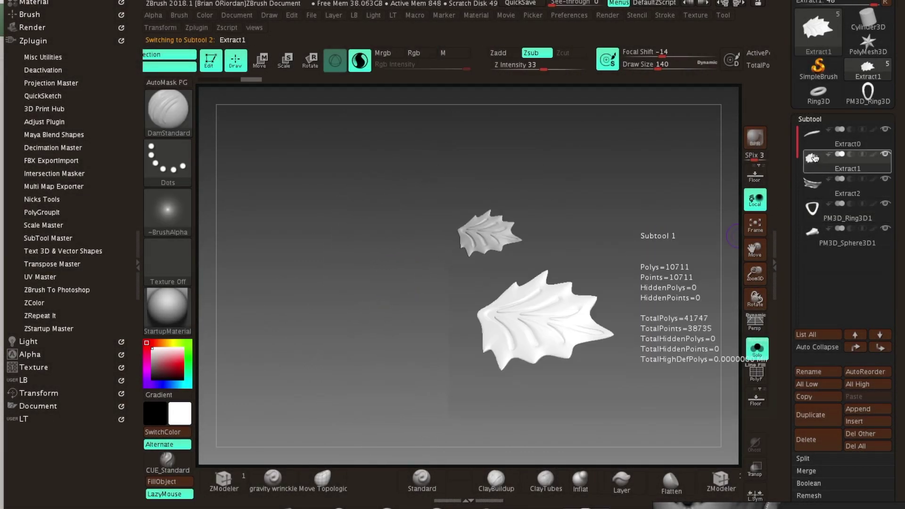
left_click(756, 349)
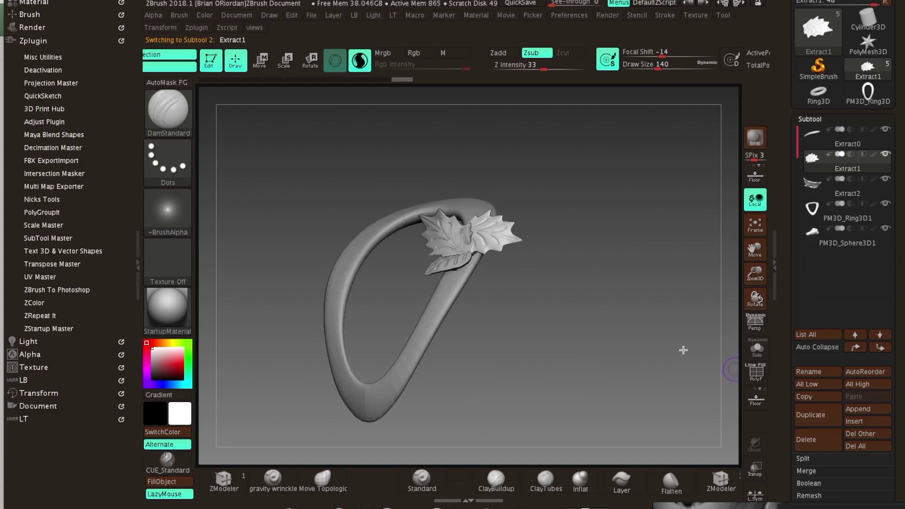
left_click_drag(683, 350, 589, 222)
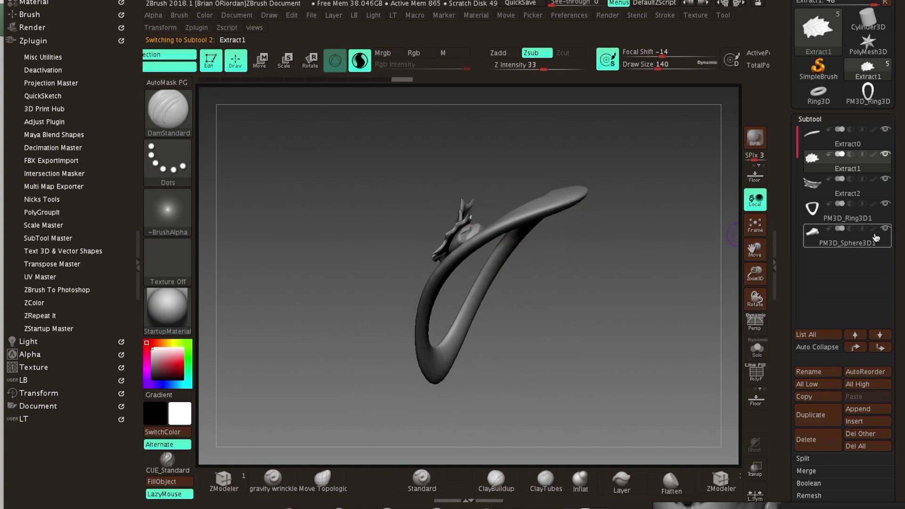
Isolate the PM3D_Sphere3D1 piece that connects the leaves to the ring and carve a small dent in its side with DamStandard
left_click(886, 229)
mouse_move(443, 253)
right_mouse_down("ctrl")
mouse_move(503, 273)
mouse_move(432, 258)
mouse_move(429, 238)
mouse_move(549, 234)
right_mouse_up("ctrl")
right_click_drag(451, 236, 233, 334)
right_click_drag(338, 293, 424, 264)
left_click(756, 350)
left_click(815, 244)
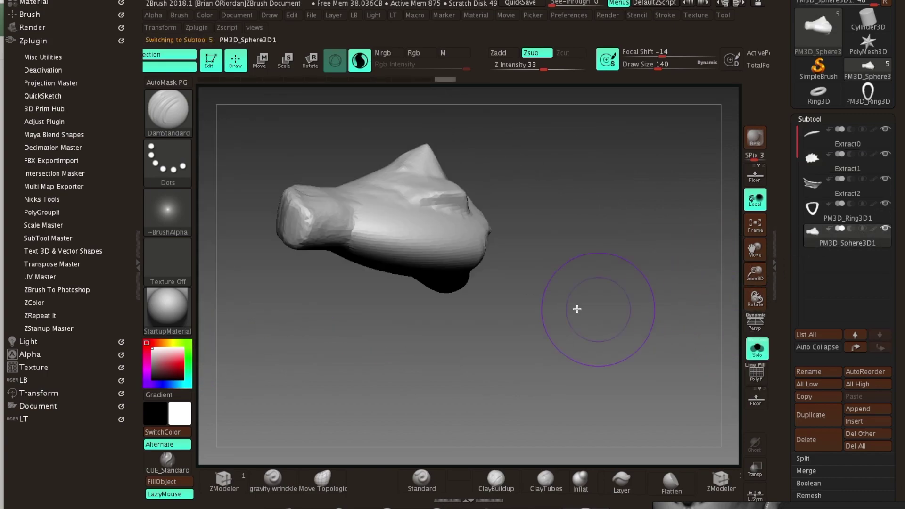
left_click_drag(400, 244, 464, 263)
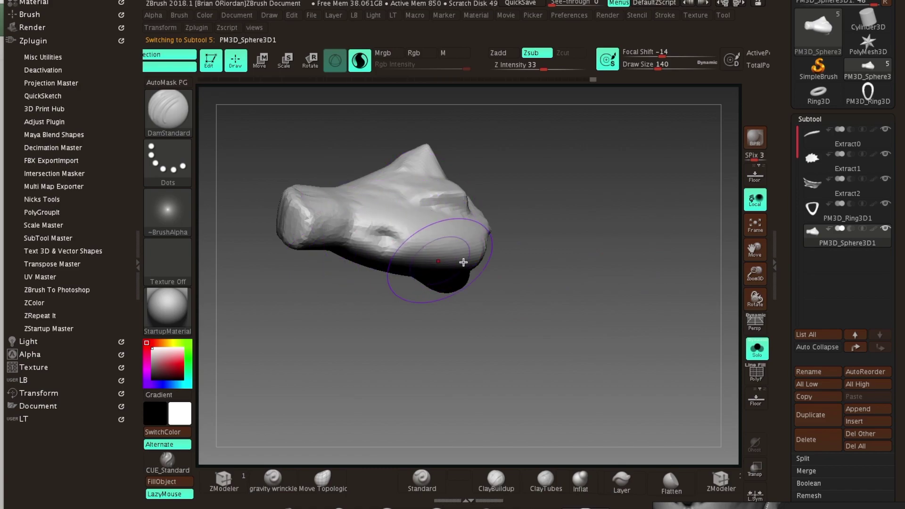
Open the DynaMesh settings of the PM3D_Sphere3D1 piece and remesh it
scroll(790, 336, "down", 5)
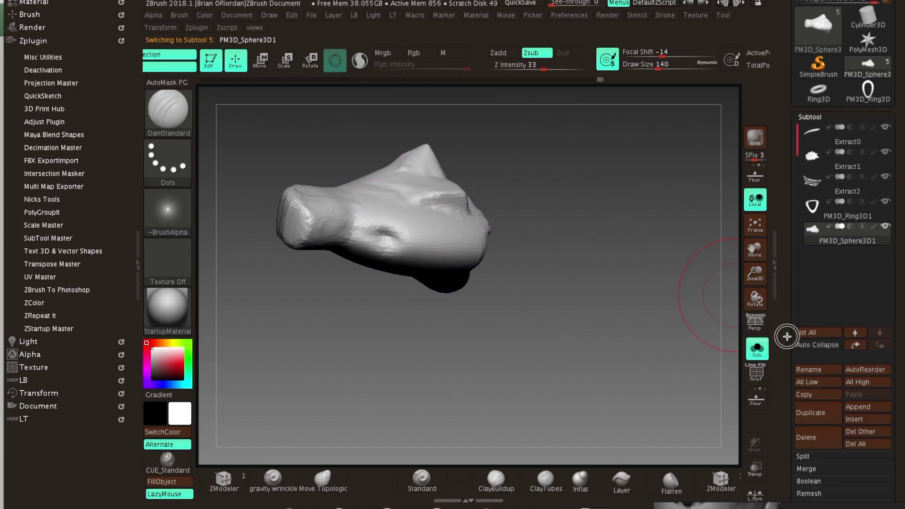
left_click(810, 339)
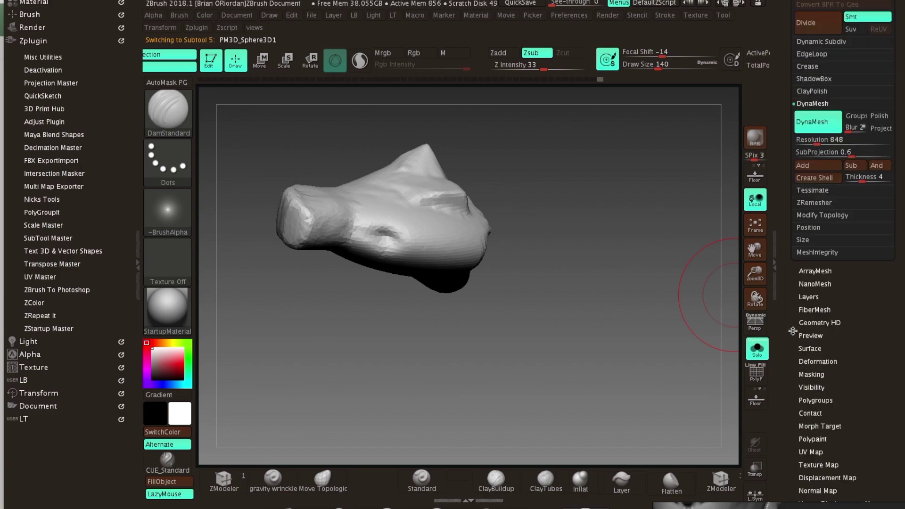
scroll(802, 309, "down", 3)
key("ctrl")
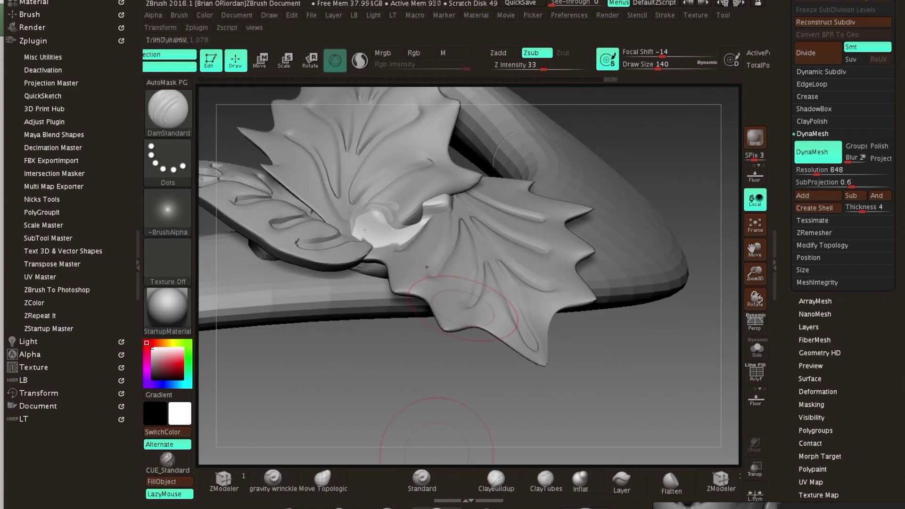
Add volume to the connecting piece in the gap between the leaves with the ClayBuildup brush
left_click(497, 480)
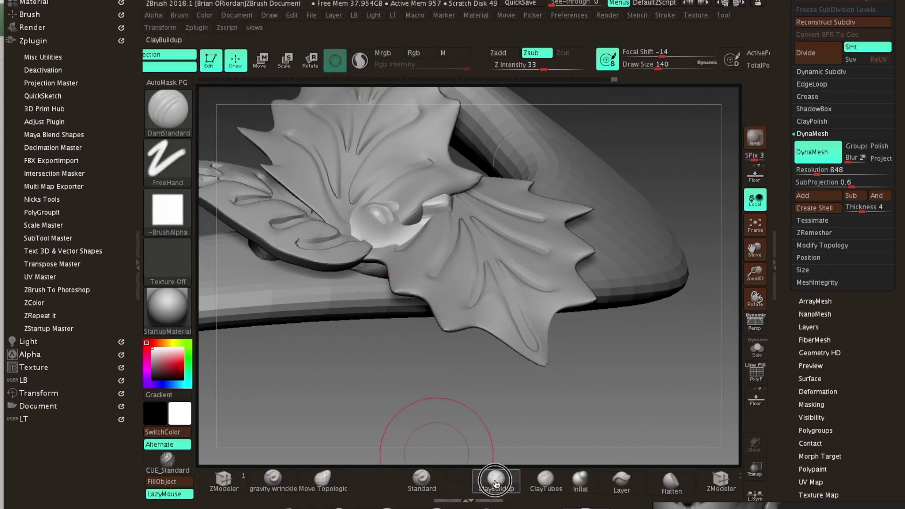
mouse_move(362, 224)
left_mouse_down()
mouse_move(372, 233)
mouse_move(431, 181)
mouse_move(440, 197)
mouse_move(425, 212)
left_mouse_up()
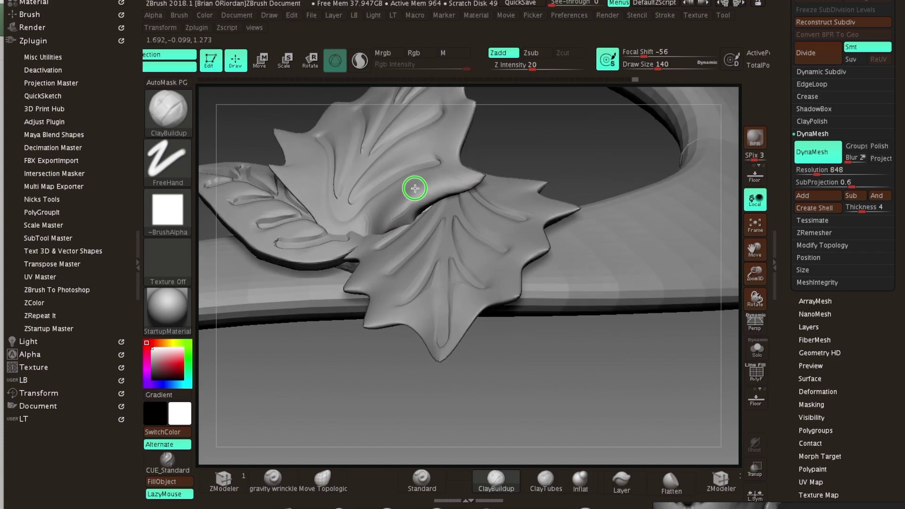
right_click_drag(415, 189, 424, 210)
mouse_move(424, 210)
left_mouse_down()
mouse_move(461, 194)
mouse_move(426, 210)
left_mouse_up()
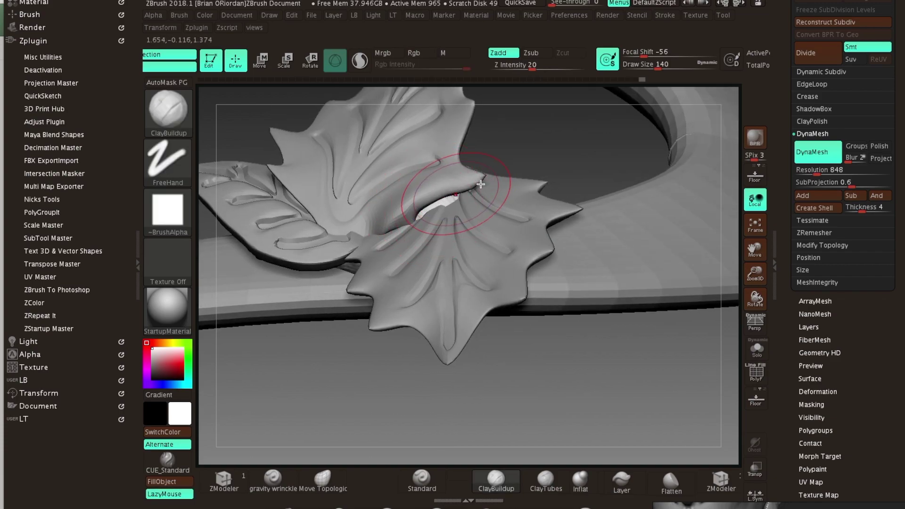
Set the draw size to 78 and smooth the connecting piece where it meets the leaf's inner end
mouse_move(481, 184)
right_mouse_down()
mouse_move(449, 178)
mouse_move(474, 188)
mouse_move(465, 222)
mouse_move(511, 171)
right_mouse_up()
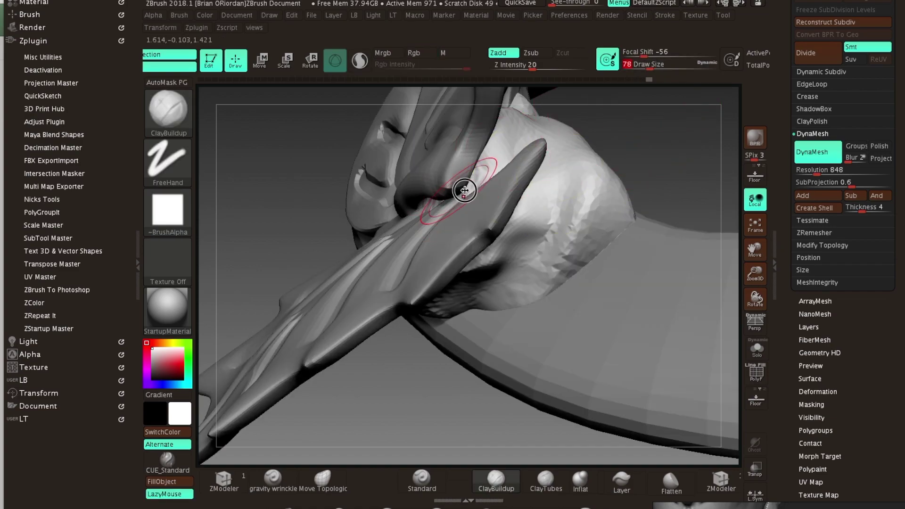
right_click_drag(480, 140, 468, 180)
mouse_move(493, 147)
left_mouse_down("shift")
mouse_move(481, 176)
mouse_move(493, 151)
left_mouse_up("shift")
Build up the connecting piece under the leaf's edge, and remesh it with DynaMesh
left_click(420, 488)
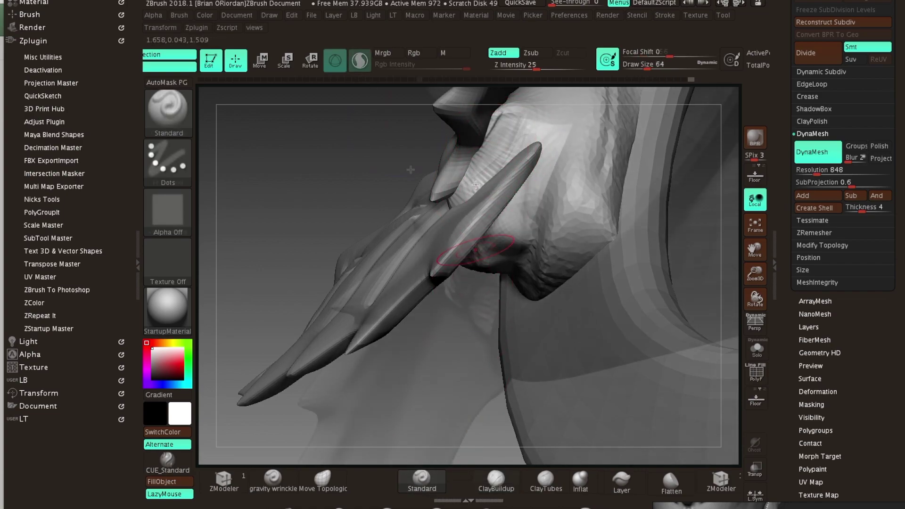
mouse_move(438, 303)
left_mouse_down()
mouse_move(473, 218)
mouse_move(423, 314)
mouse_move(461, 228)
left_mouse_up()
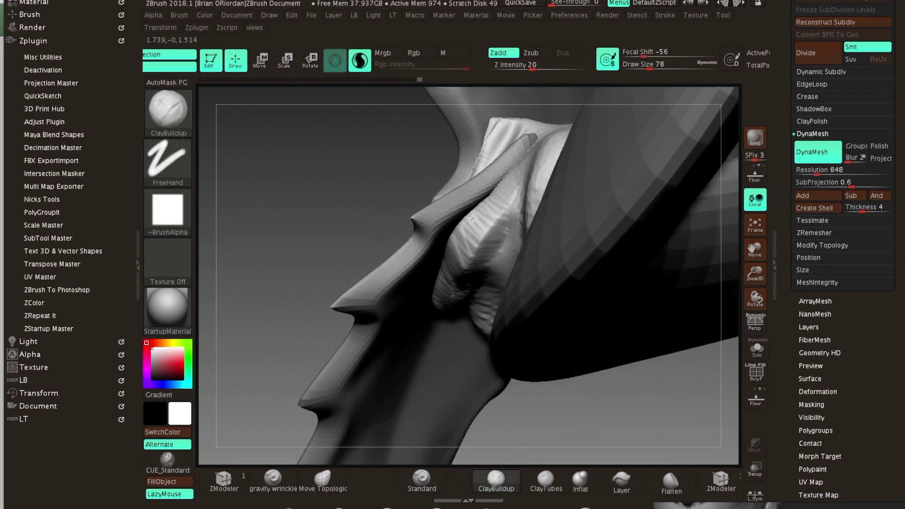
left_click_drag(339, 170, 411, 201, "ctrl")
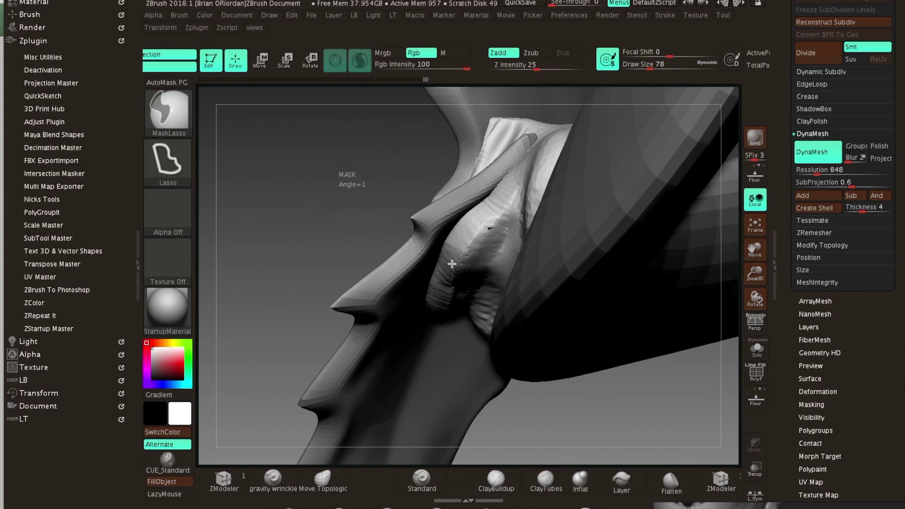
Fill the crevice in the side of the connecting piece with ClayBuildup and smooth the surface
right_click_drag(476, 208, 536, 249)
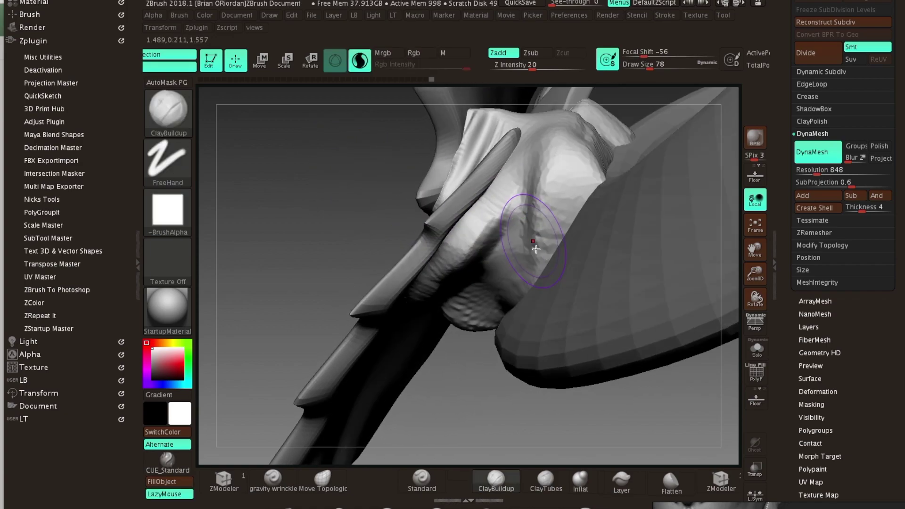
mouse_move(537, 249)
left_mouse_down()
mouse_move(572, 213)
mouse_move(548, 257)
mouse_move(516, 202)
mouse_move(512, 228)
left_mouse_up()
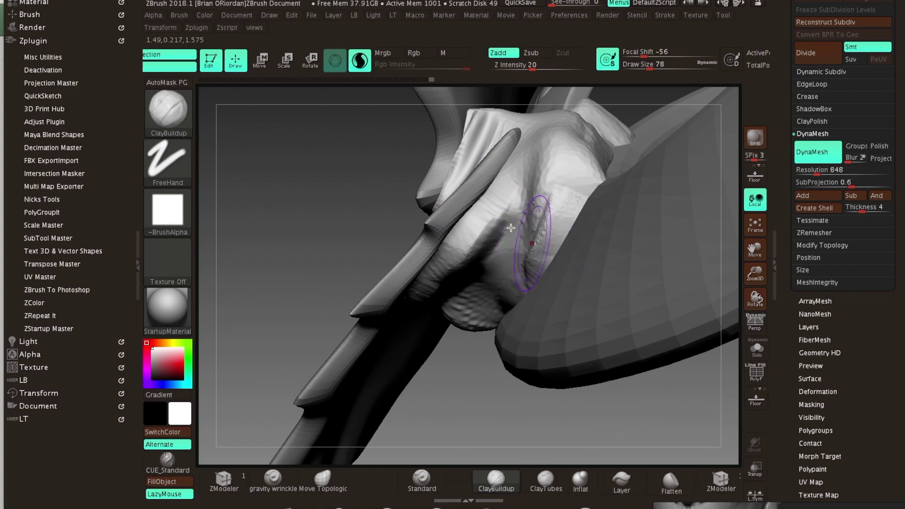
mouse_move(458, 314)
left_mouse_down("shift")
mouse_move(431, 299)
mouse_move(530, 297)
mouse_move(467, 277)
mouse_move(530, 238)
mouse_move(538, 215)
mouse_move(541, 222)
left_mouse_up("shift")
Extend the connecting piece down along the leaf's underside with ClayBuildup strokes
right_click_drag(392, 275, 399, 253)
right_click_drag(440, 311, 453, 345)
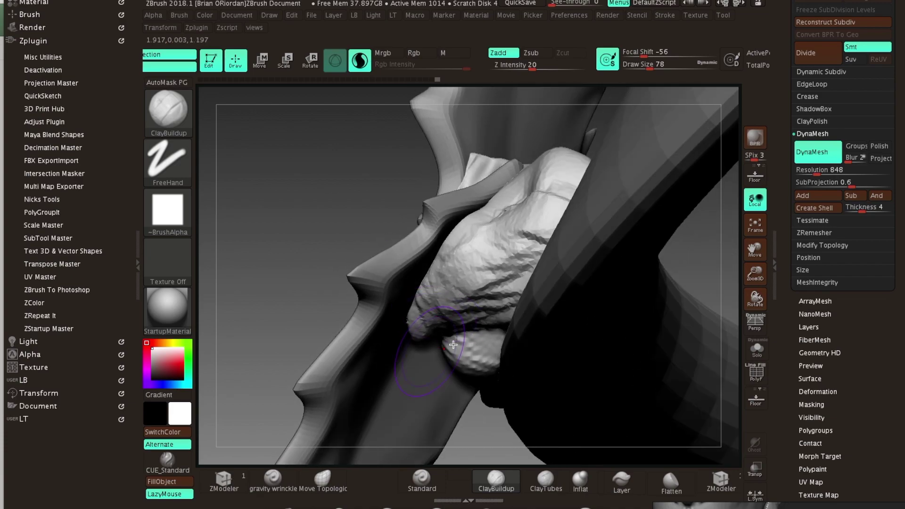
mouse_move(436, 338)
left_mouse_down()
mouse_move(391, 396)
mouse_move(390, 377)
mouse_move(414, 377)
left_mouse_up()
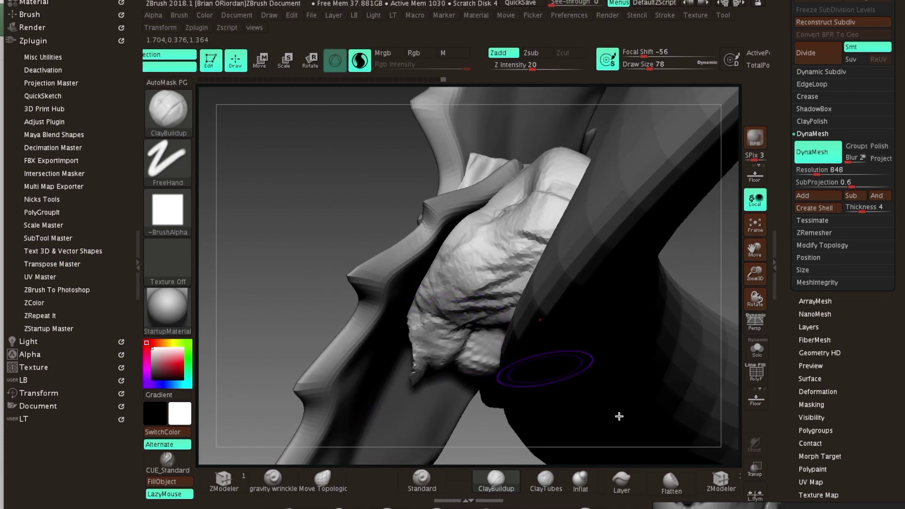
Check the connecting piece with transparency and ghosting, and smooth its surface beneath the leaves
left_click(755, 469)
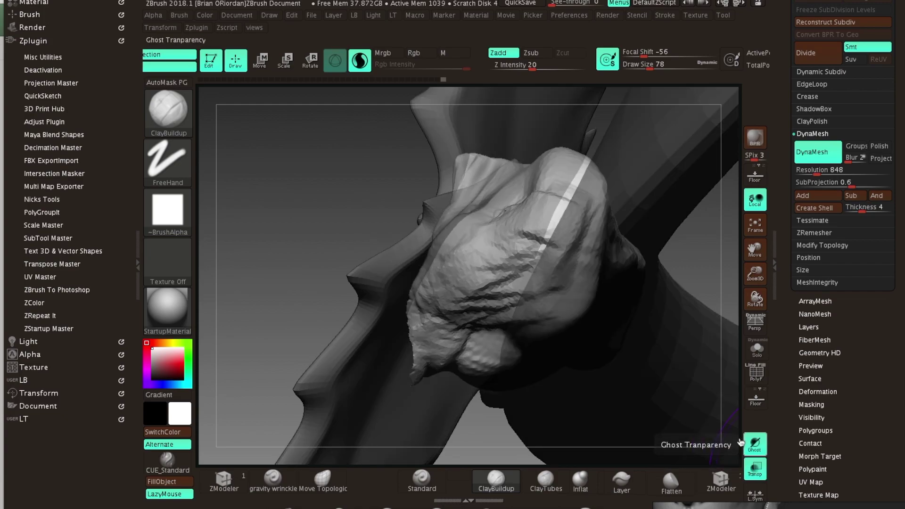
left_click(755, 444)
mouse_move(404, 334)
right_mouse_down()
mouse_move(420, 269)
mouse_move(433, 273)
mouse_move(383, 228)
right_mouse_up()
right_click_drag(378, 371, 396, 227, "alt")
mouse_move(417, 231)
left_mouse_down("shift")
mouse_move(416, 247)
mouse_move(426, 194)
mouse_move(410, 202)
mouse_move(369, 293)
mouse_move(436, 141)
left_mouse_up("shift")
mouse_move(437, 141)
right_mouse_down()
mouse_move(424, 192)
mouse_move(372, 250)
mouse_move(447, 297)
mouse_move(479, 251)
mouse_move(477, 259)
mouse_move(494, 253)
right_mouse_up()
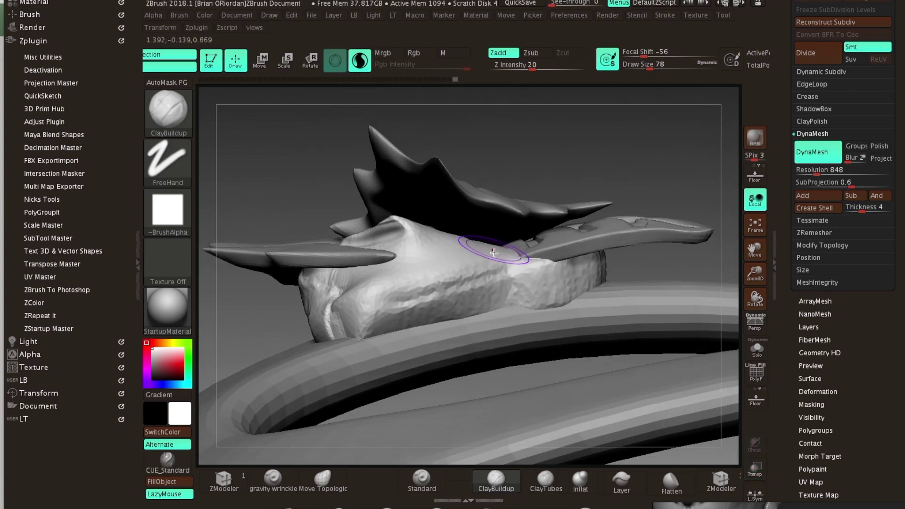
Reshape the connecting piece beneath the leaves with the Move brush where it pokes through the leaf surface
mouse_move(432, 221)
right_mouse_down()
mouse_move(446, 222)
mouse_move(437, 235)
right_mouse_up()
key("b")
key("m")
key("v")
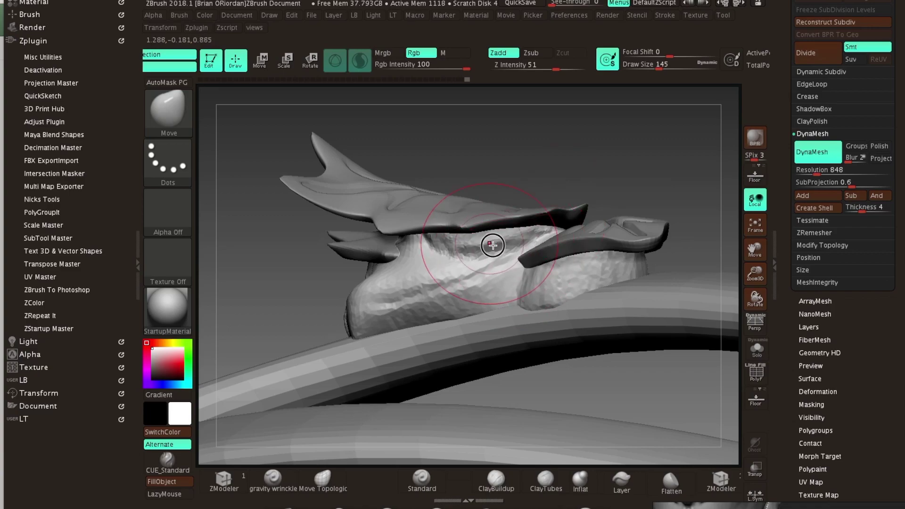
right_click_drag(490, 288, 497, 377)
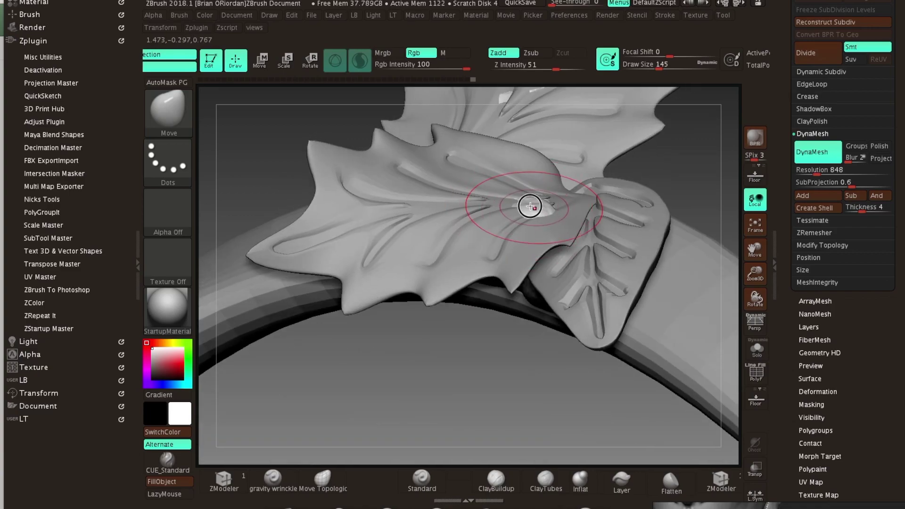
mouse_move(505, 215)
right_mouse_down()
mouse_move(448, 262)
mouse_move(440, 236)
mouse_move(506, 243)
mouse_move(556, 218)
right_mouse_up()
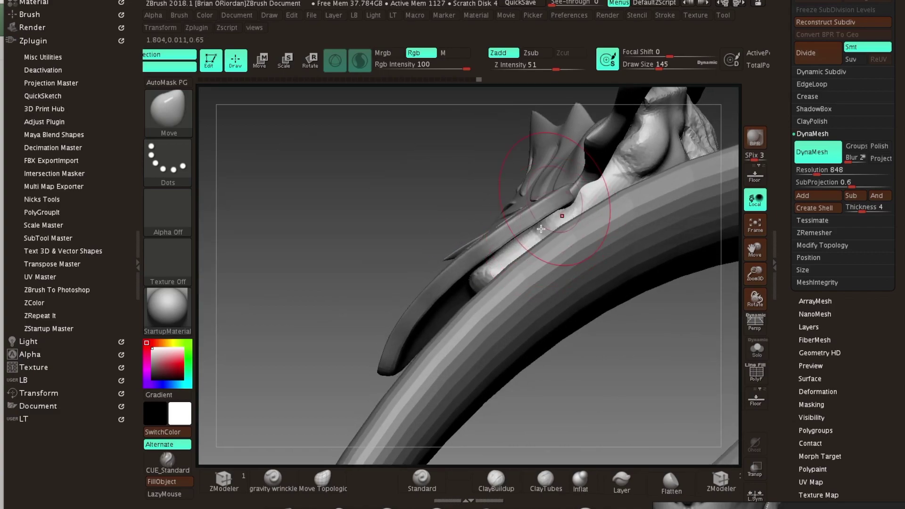
Work on the connecting piece between the small leaf and the ring with ClayTubes, and check the wireframe
left_click(543, 481)
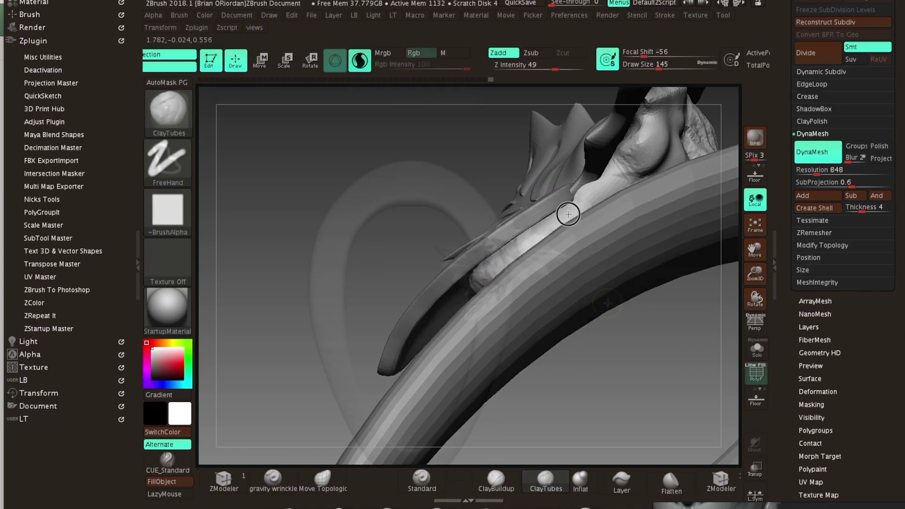
right_click_drag(615, 344, 579, 302, "ctrl")
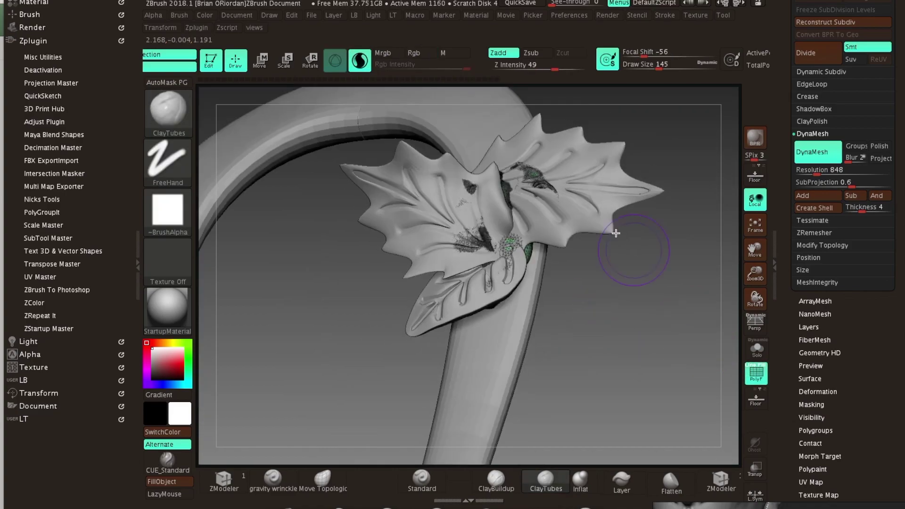
left_click(757, 384)
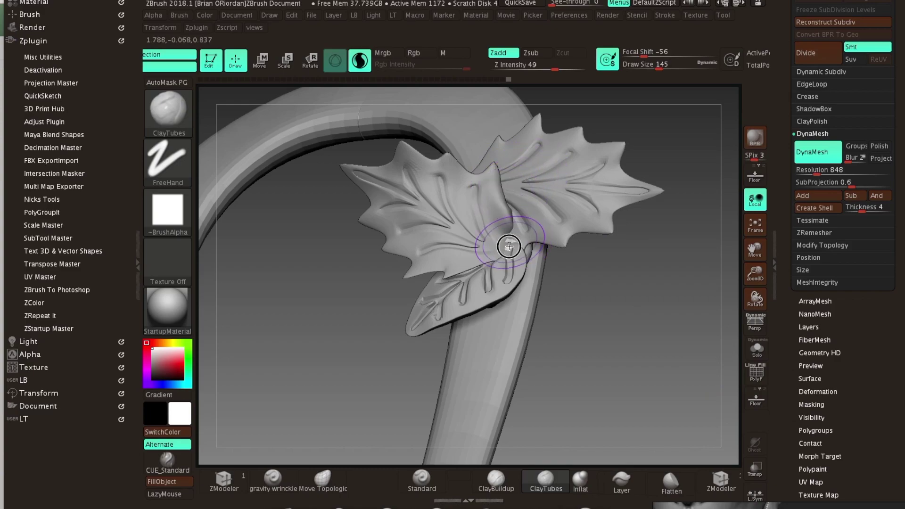
Push the connecting piece down with the Move brush where the leaf bases meet
mouse_move(539, 261)
right_mouse_down()
mouse_move(522, 236)
mouse_move(525, 254)
right_mouse_up()
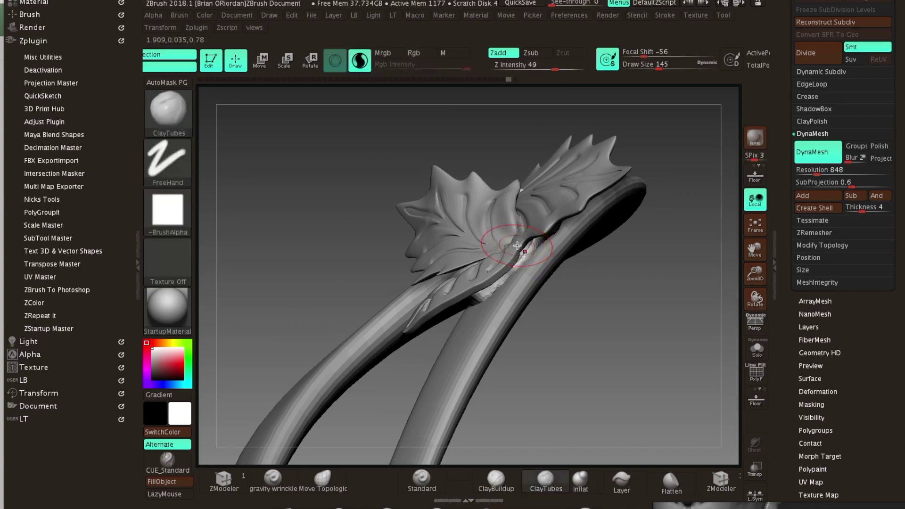
key("b")
key("m")
key("v")
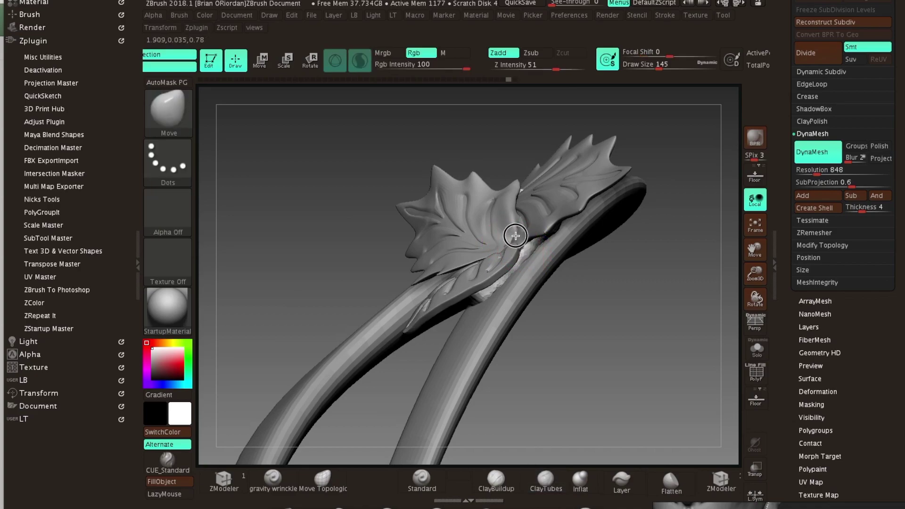
left_click_drag(516, 236, 516, 260)
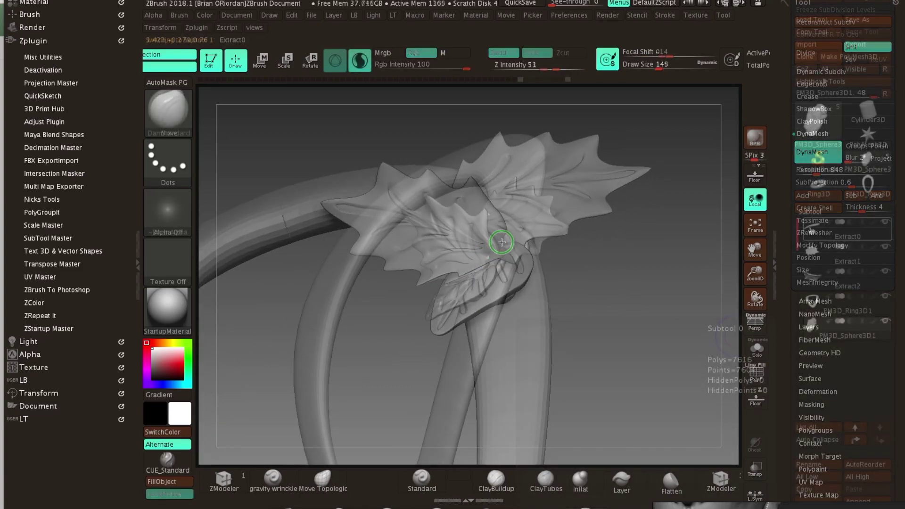
Merge the Extract0 subtool down repeatedly with all subtools below it into one, choosing Always OK for the warning
left_click_drag(790, 306, 780, 241)
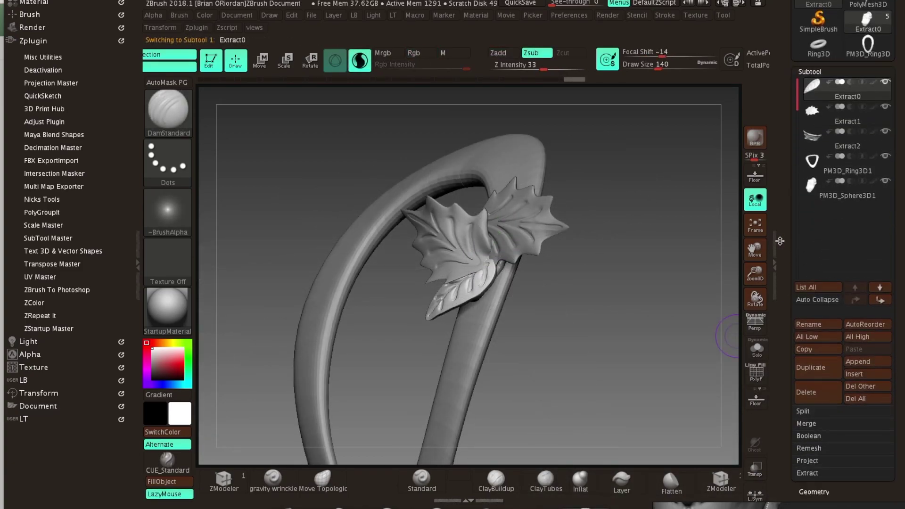
left_click(807, 423)
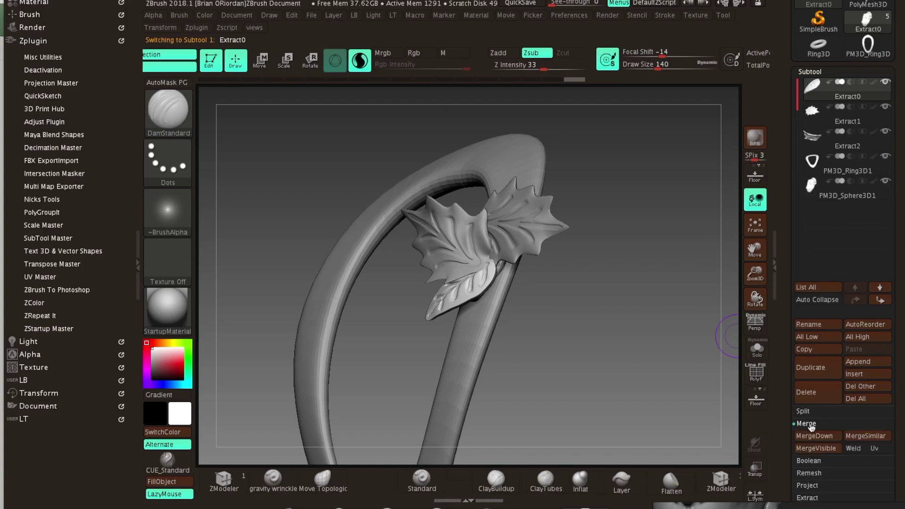
left_click(813, 436)
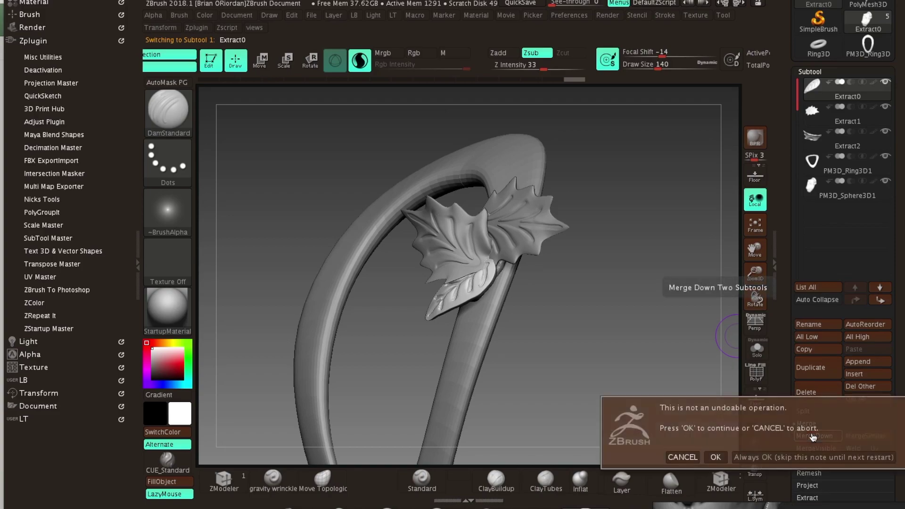
left_click(743, 458)
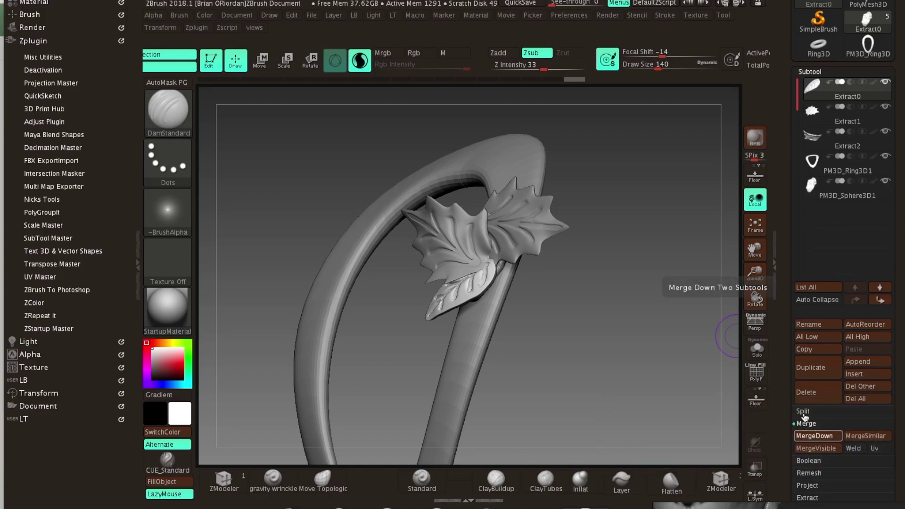
left_click(809, 437)
left_click(808, 437)
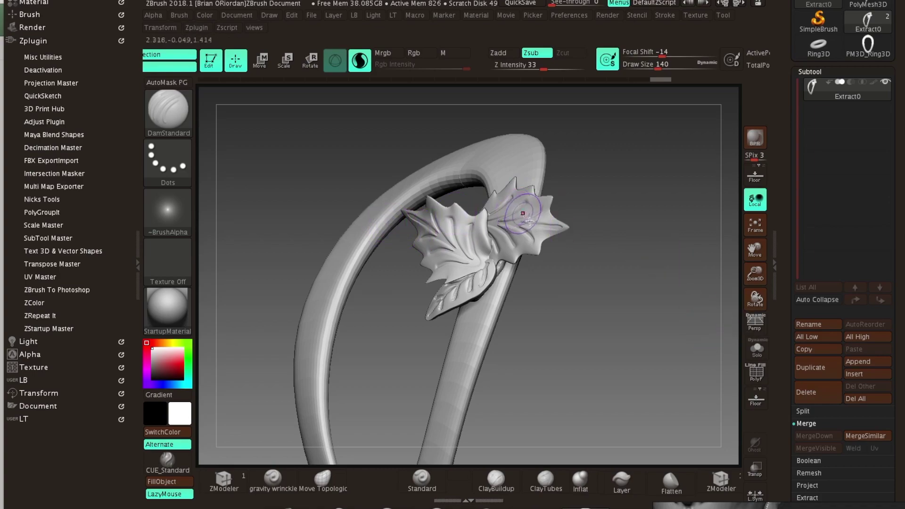
Auto-group the merged ring-and-leaves mesh into separate polygroups and display its polyframe
key("l")
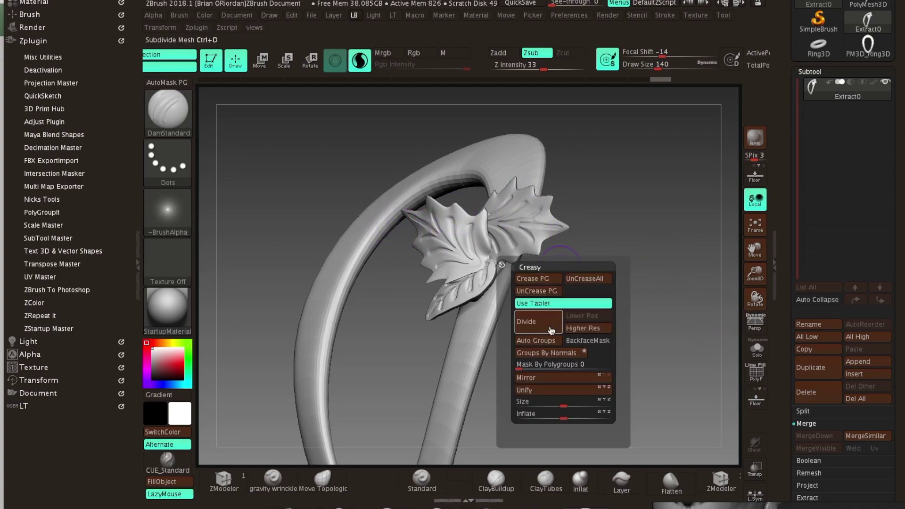
left_click(537, 342)
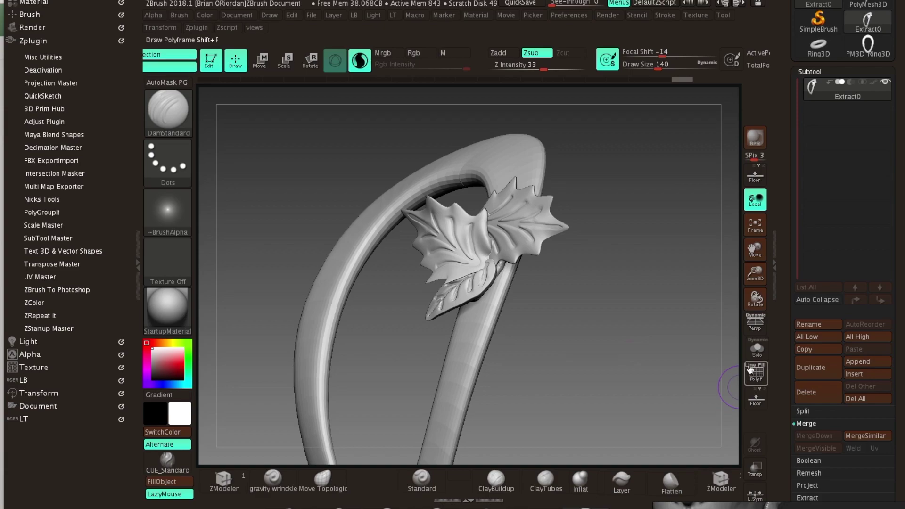
left_click(752, 370)
mouse_move(612, 308)
left_mouse_down()
mouse_move(635, 253)
mouse_move(598, 276)
left_mouse_up()
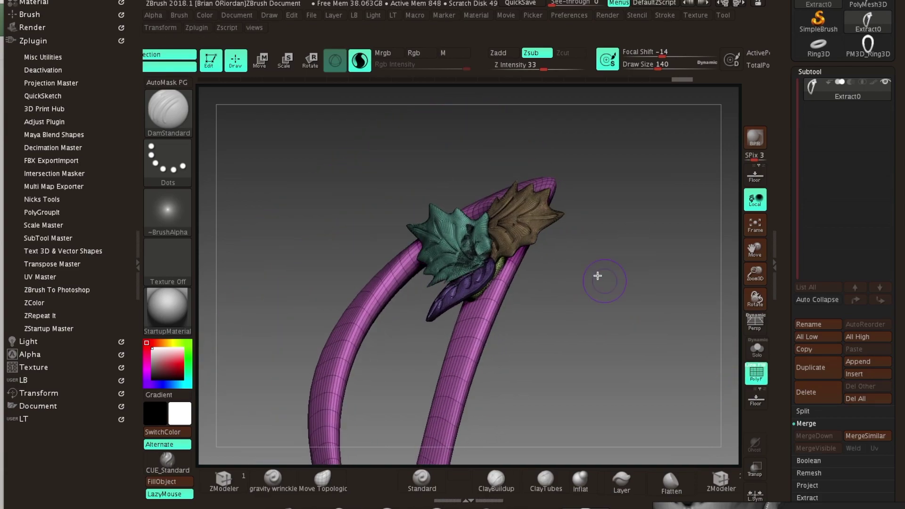
Fuse the overlapping ring, leaf and connector meshes with the Remesh By Union deformer and accept the result
left_click(284, 60)
left_click(434, 195)
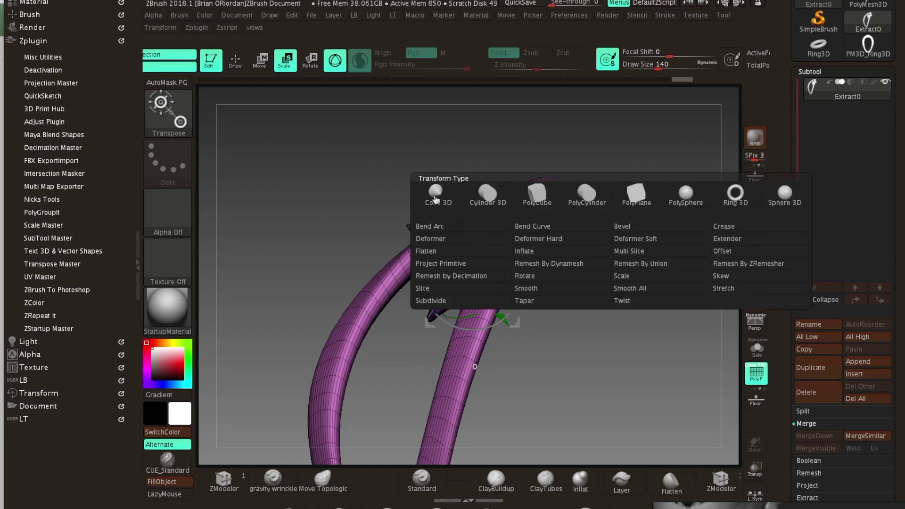
left_click(627, 268)
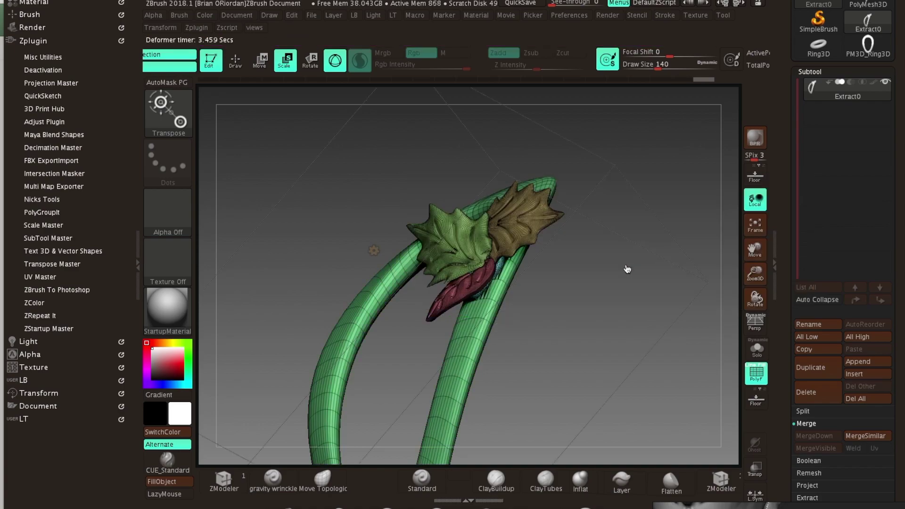
left_click(374, 250)
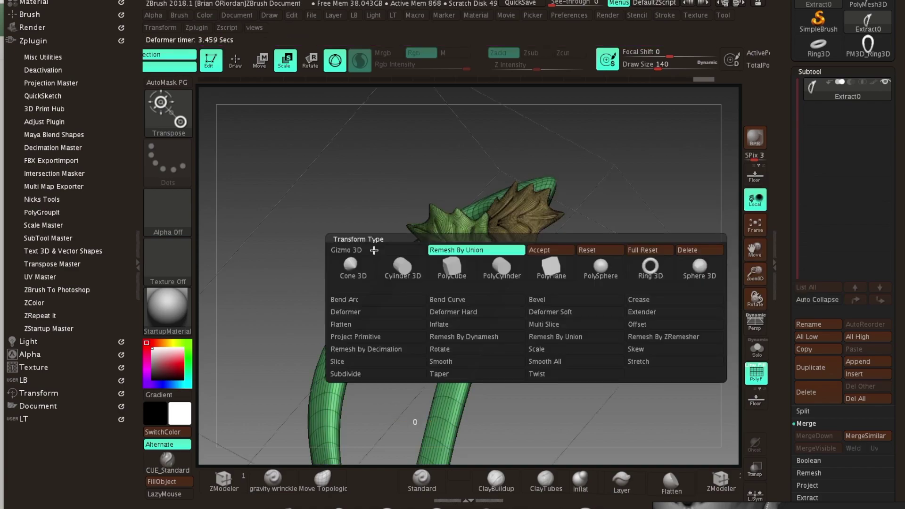
left_click(557, 252)
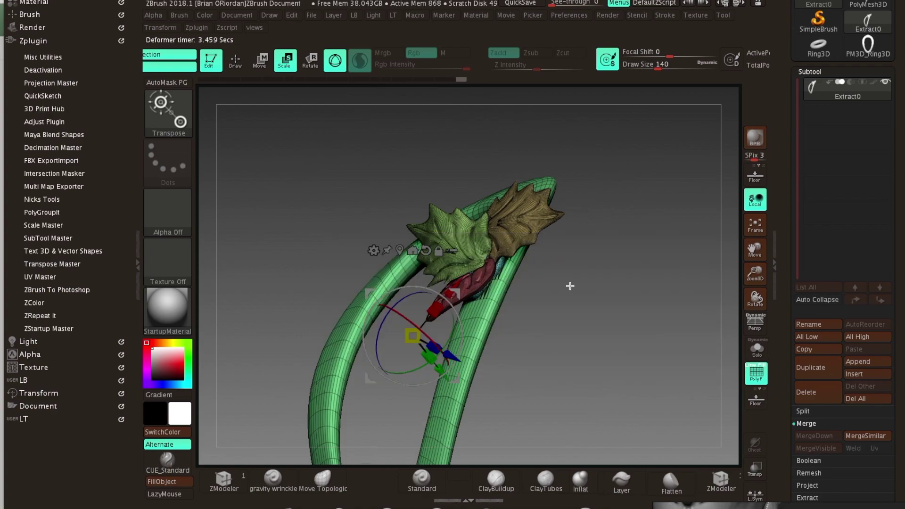
Run Auto Groups on the unified mesh to check that it forms one continuous piece
key("2")
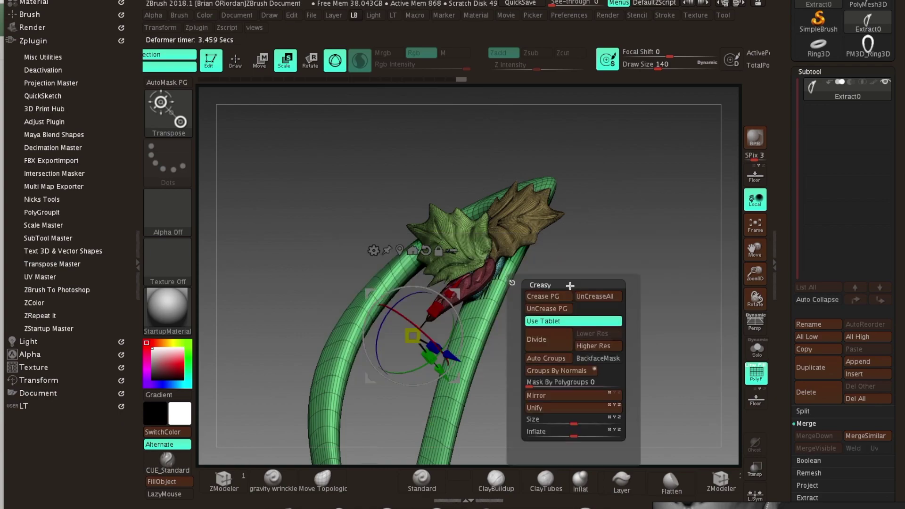
left_click(557, 359)
left_click_drag(556, 363, 493, 320)
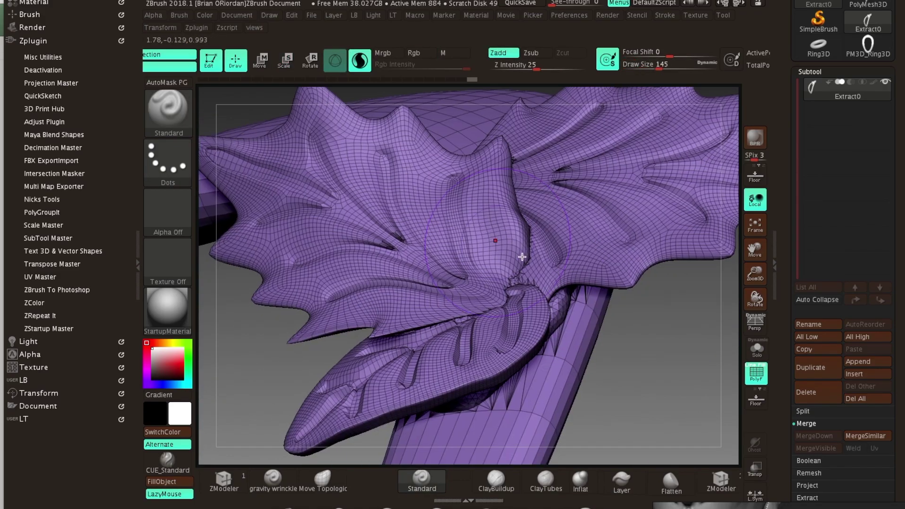
Try to smooth the seam between the two large leaves with Sculptris Pro on
mouse_move(527, 268)
right_mouse_down("ctrl")
mouse_move(562, 307)
mouse_move(530, 263)
right_mouse_up("ctrl")
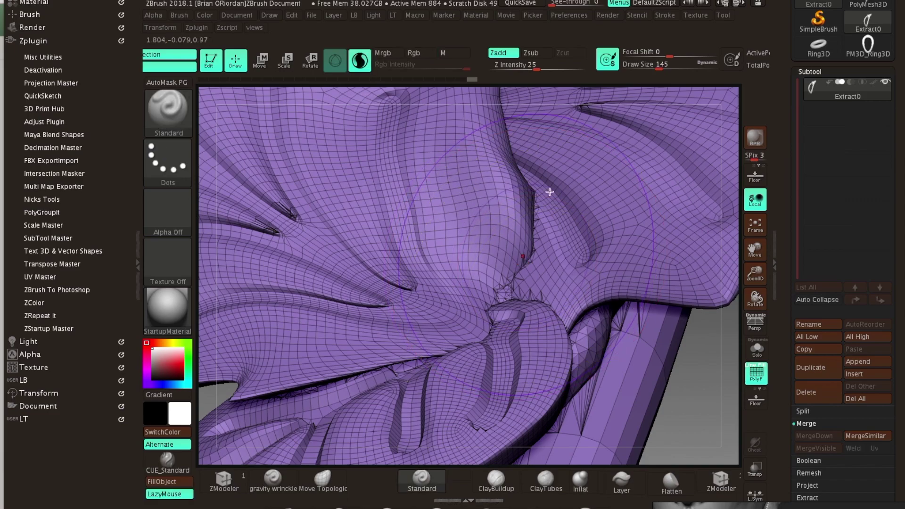
mouse_move(501, 303)
left_mouse_down("shift")
mouse_move(532, 236)
mouse_move(503, 293)
left_mouse_up("shift")
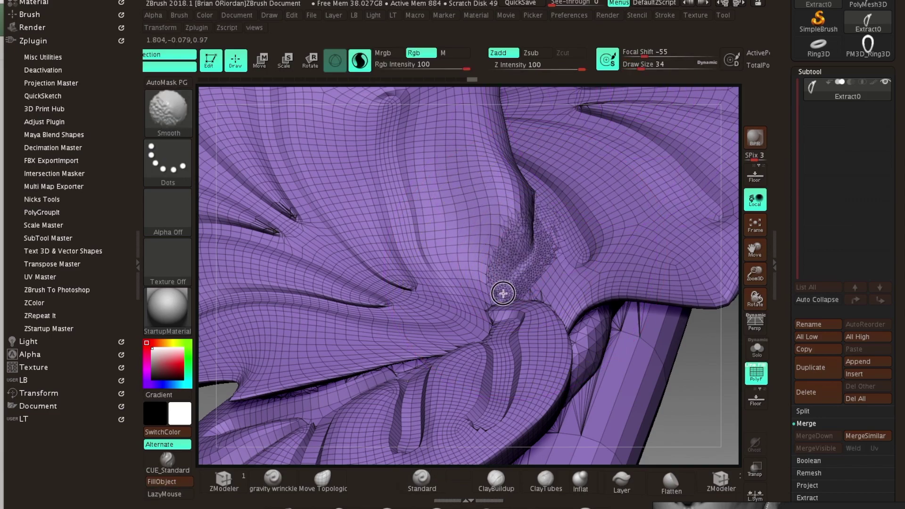
mouse_move(522, 209)
left_mouse_down("shift")
mouse_move(539, 208)
mouse_move(524, 244)
mouse_move(522, 212)
left_mouse_up("shift")
Smooth the joint between the connecting piece and the ring beside the small leaf, using Sculptris Pro at draw size 34
left_click(360, 61)
mouse_move(521, 212)
right_mouse_down()
mouse_move(519, 277)
mouse_move(560, 296)
mouse_move(563, 388)
right_mouse_up()
mouse_move(562, 388)
left_mouse_down("shift")
mouse_move(570, 384)
mouse_move(481, 429)
left_mouse_up("shift")
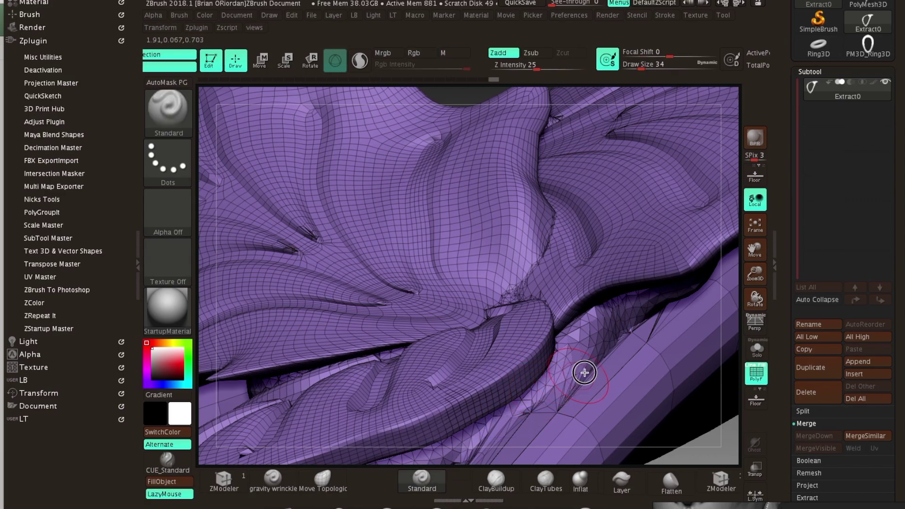
left_click_drag(600, 356, 518, 420)
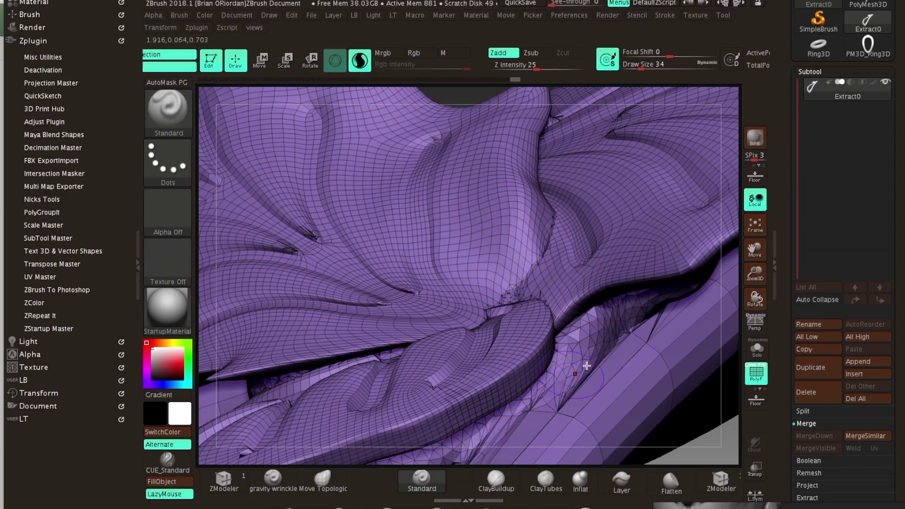
left_click_drag(587, 366, 519, 423)
mouse_move(622, 332)
left_mouse_down("shift")
mouse_move(548, 419)
mouse_move(604, 389)
mouse_move(608, 382)
mouse_move(592, 376)
mouse_move(627, 330)
left_mouse_up("shift")
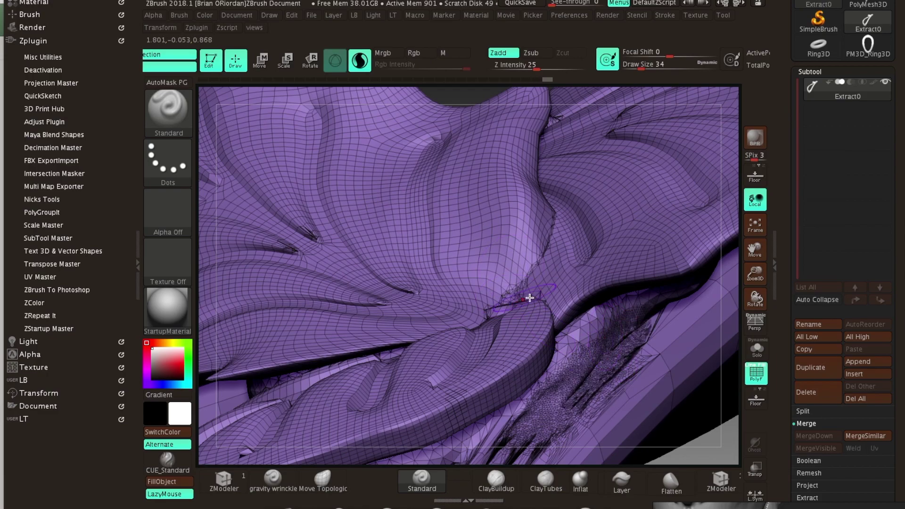
Smooth the junction where the three leaf bases meet and hide the polyframe
mouse_move(545, 334)
right_mouse_down()
mouse_move(538, 355)
mouse_move(513, 285)
right_mouse_up()
mouse_move(514, 285)
left_mouse_down()
mouse_move(544, 320)
mouse_move(533, 294)
mouse_move(492, 315)
left_mouse_up()
left_click(755, 374)
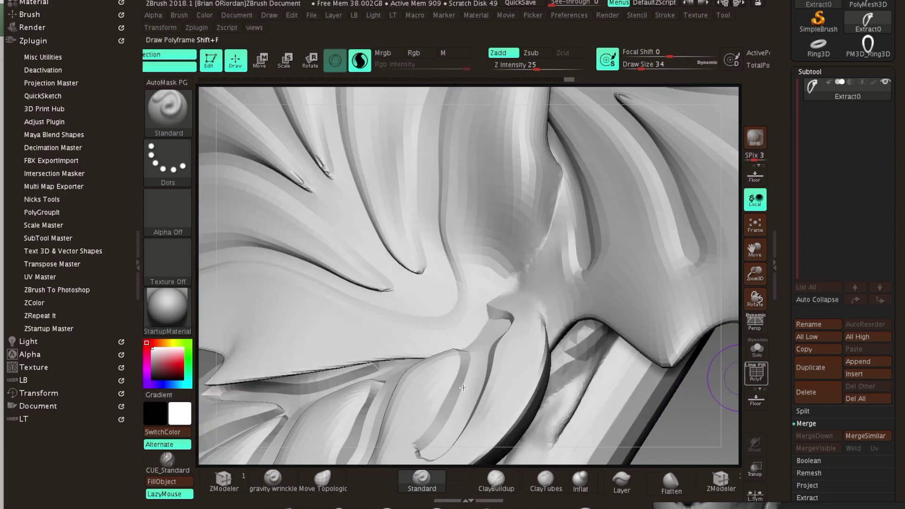
Carve the seam between the two large leaves with the DamStandard brush at draw size 20
left_click(586, 506)
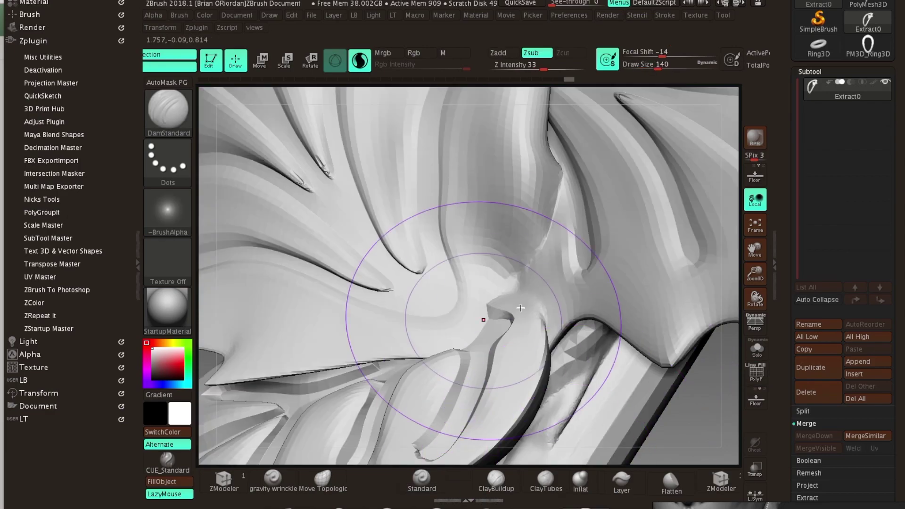
left_click(638, 65)
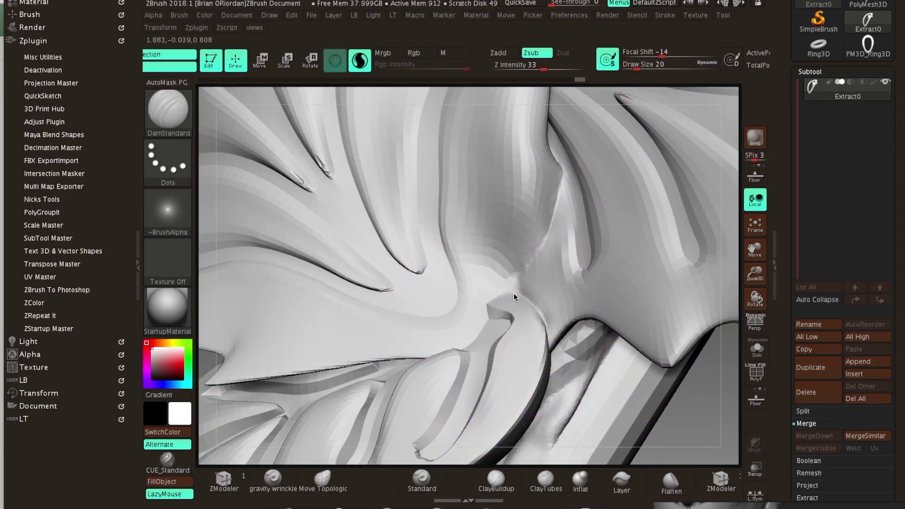
left_click_drag(516, 281, 553, 216)
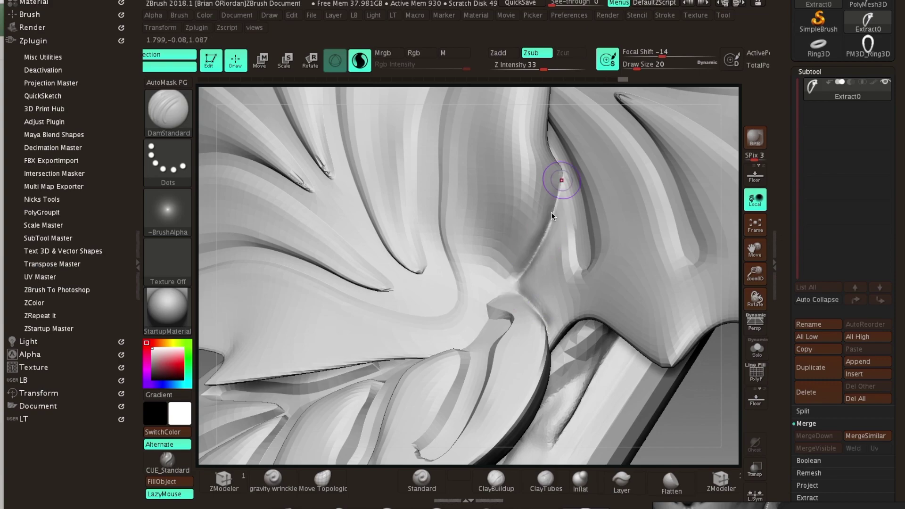
Duplicate the unified ring subtool and retopologize the copy with ZRemesher set to Half
mouse_move(378, 217)
right_mouse_down("ctrl")
mouse_move(255, 307)
mouse_move(291, 287)
mouse_move(318, 289)
right_mouse_up("ctrl")
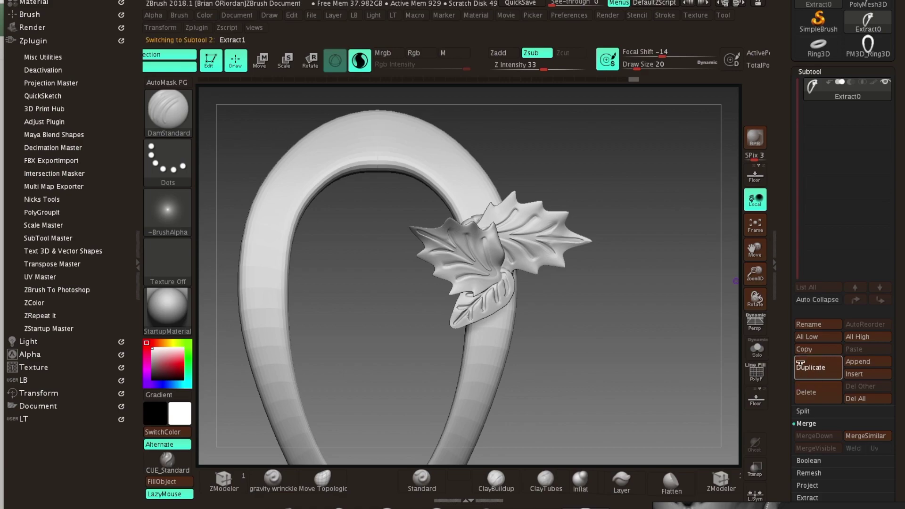
left_click(801, 367)
scroll(785, 374, "down", 5)
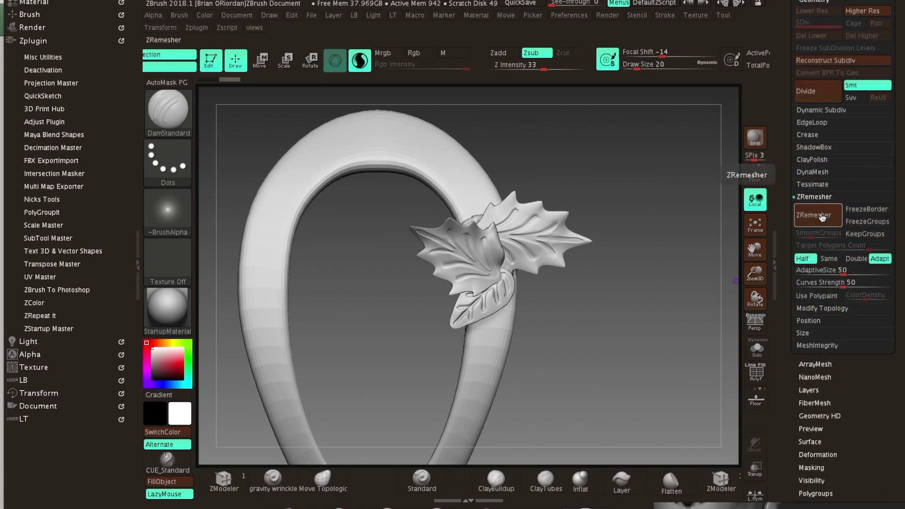
left_click(821, 216)
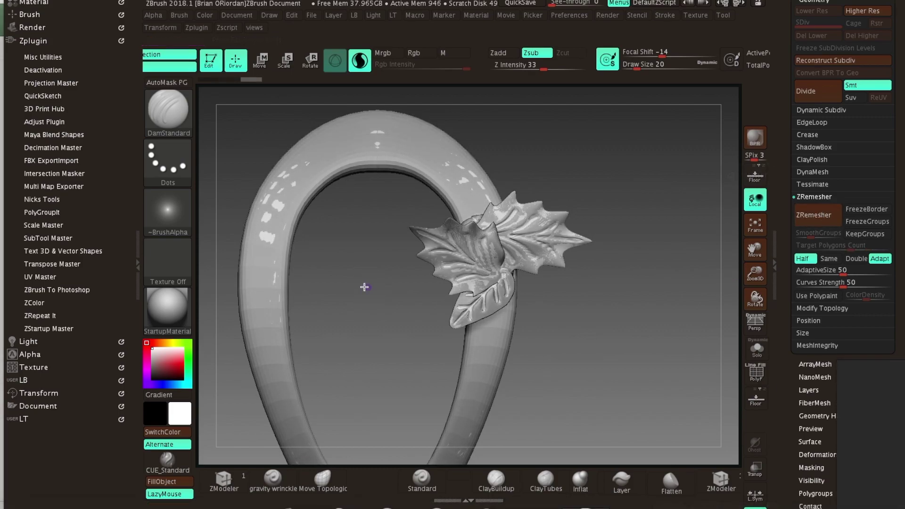
Isolate the remeshed copy in Solo mode and examine its topology around the leaves with the polyframe on
left_click_drag(351, 289, 343, 251)
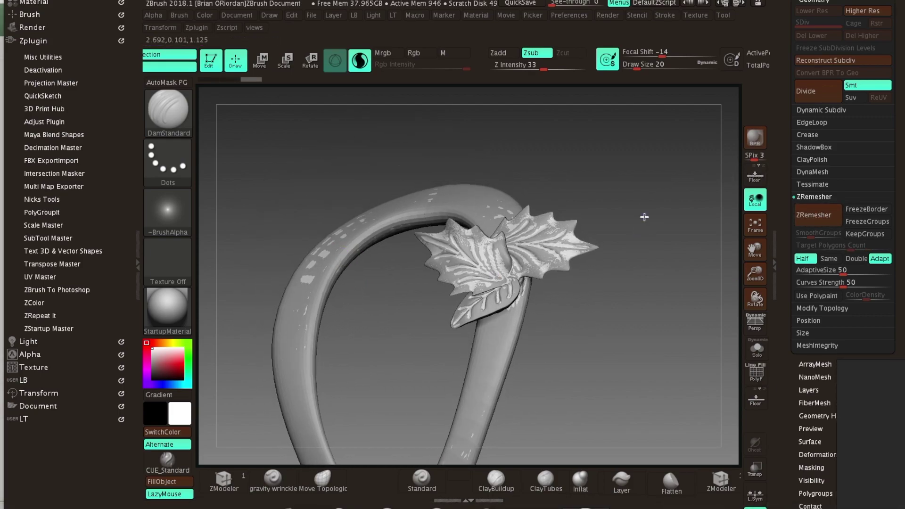
scroll(784, 127, "up", 5)
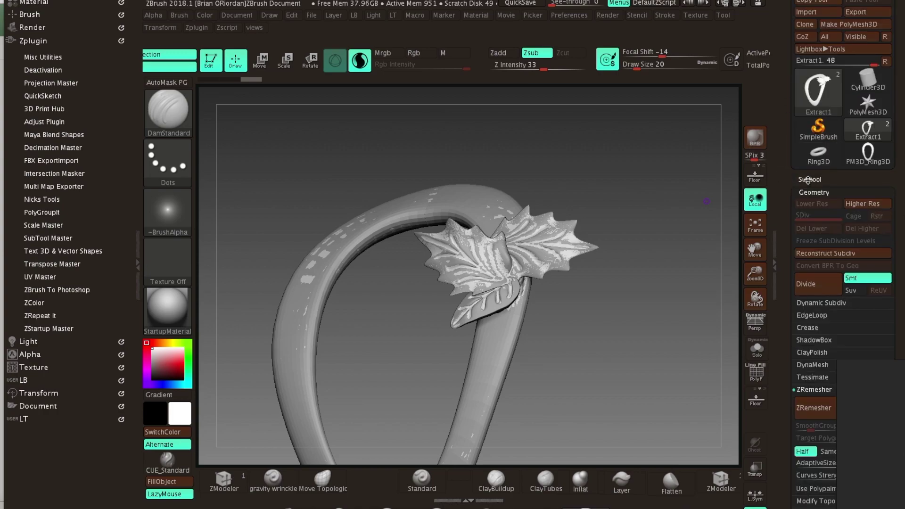
left_click(808, 180)
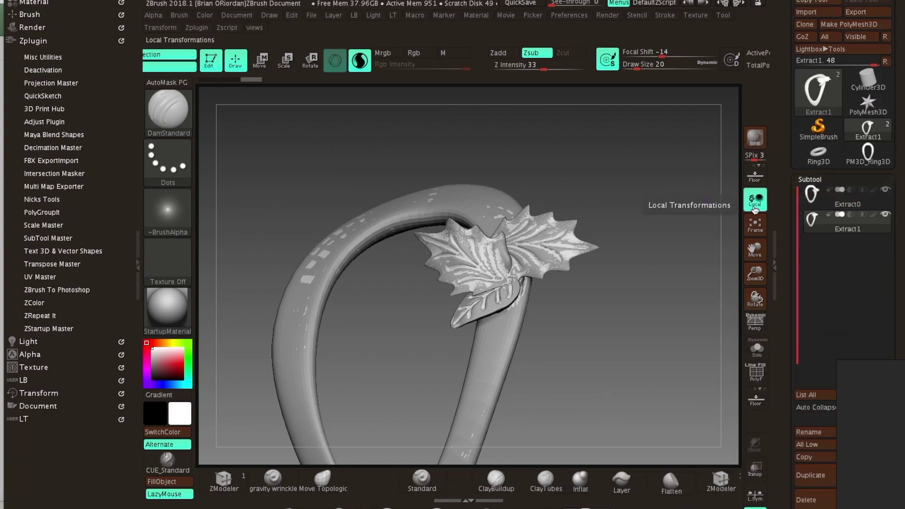
left_click(757, 349)
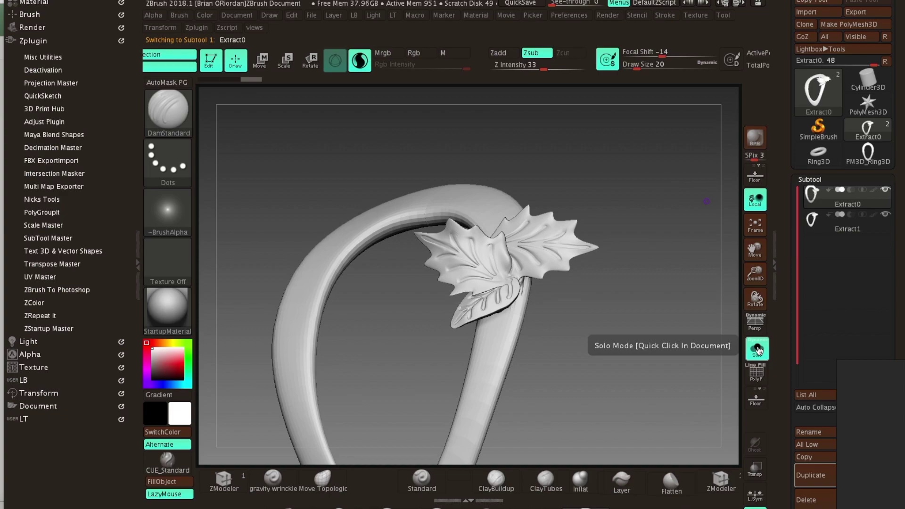
left_click(538, 283, "alt")
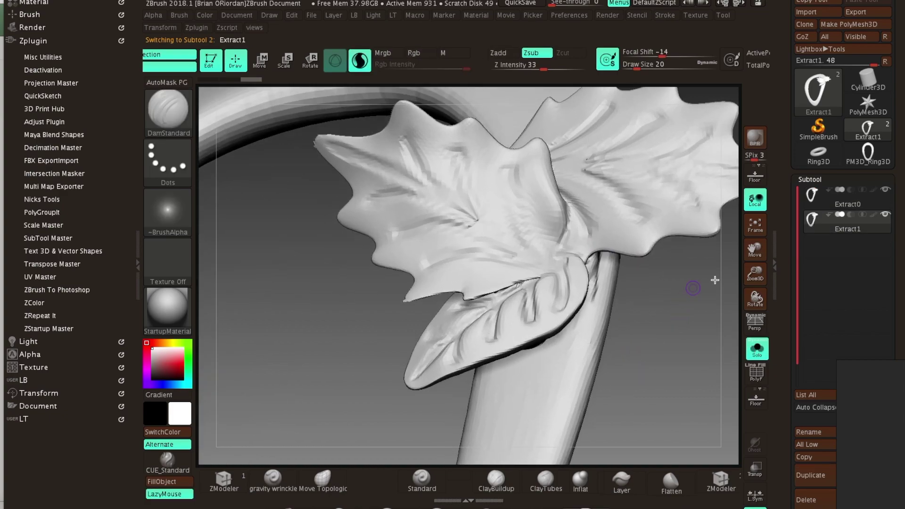
left_click(754, 382)
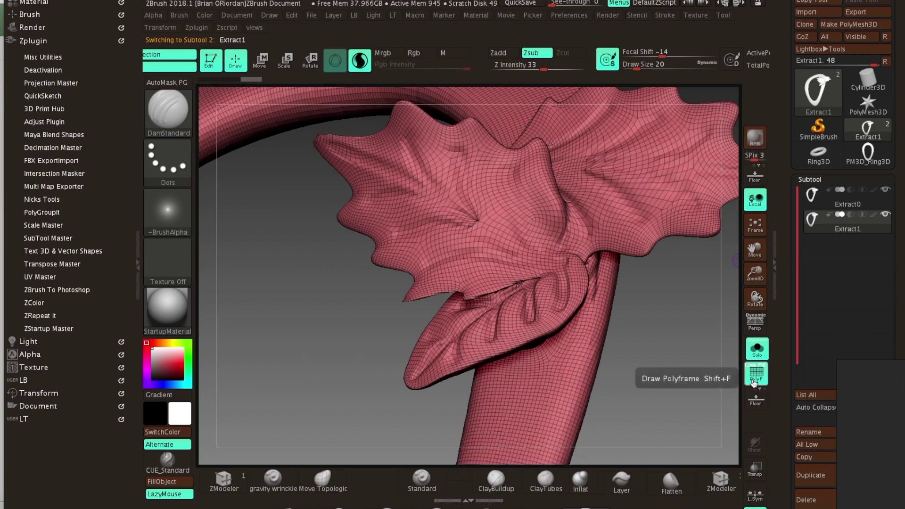
Subdivide the remeshed copy to level 2 and project the original's detail onto it with ProjectAll
key("Up")
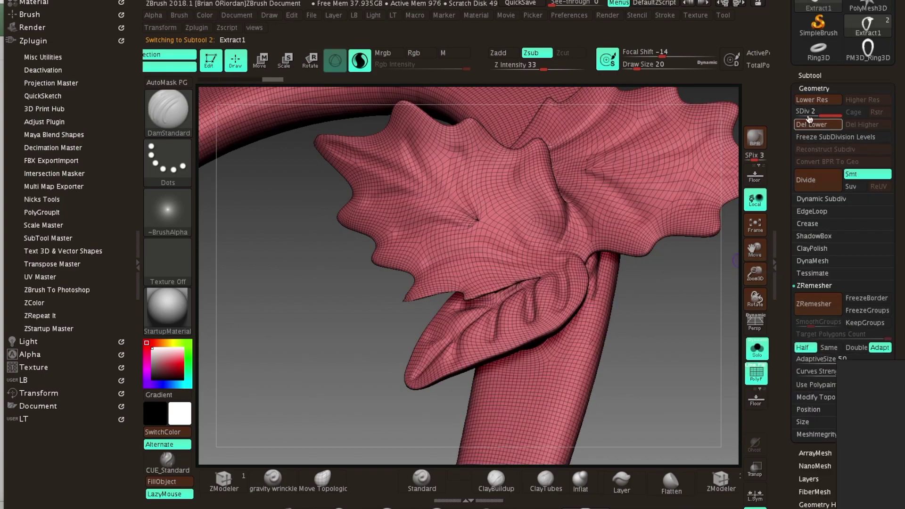
left_click_drag(808, 76, 808, 74)
left_click(810, 74)
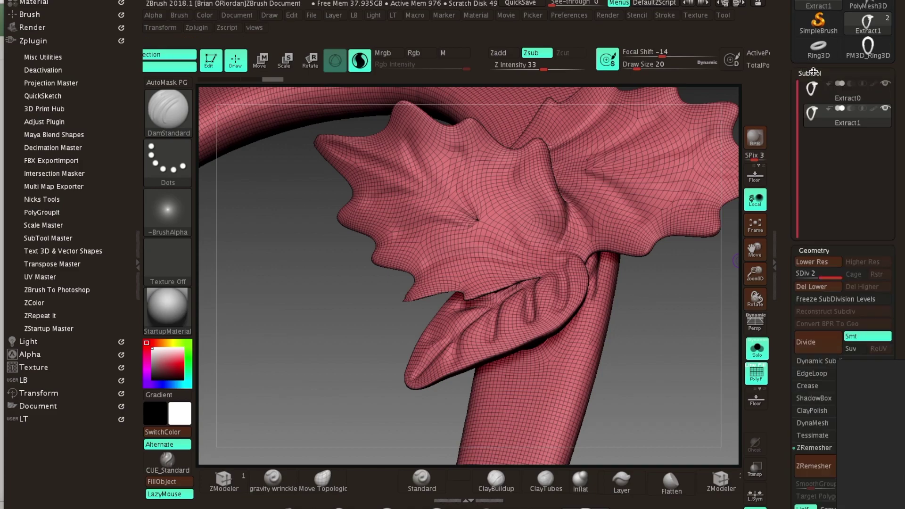
left_click_drag(816, 397, 777, 359)
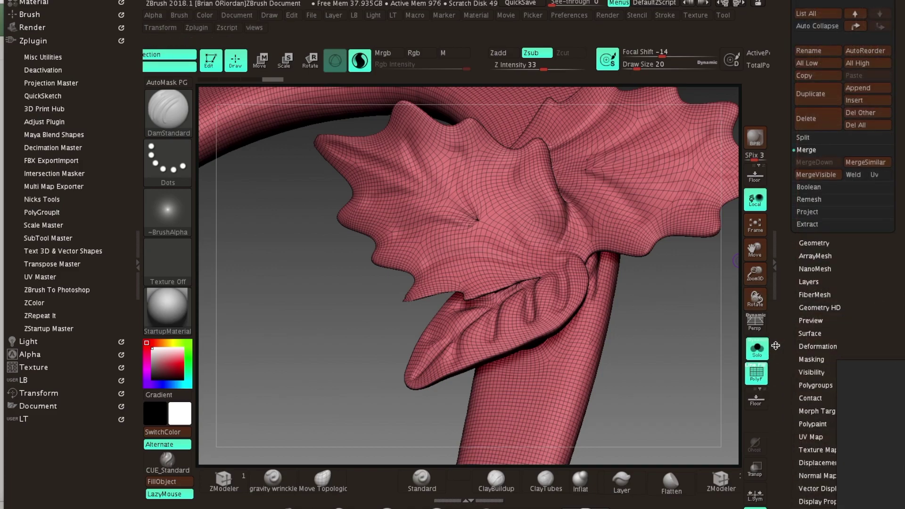
left_click(808, 212)
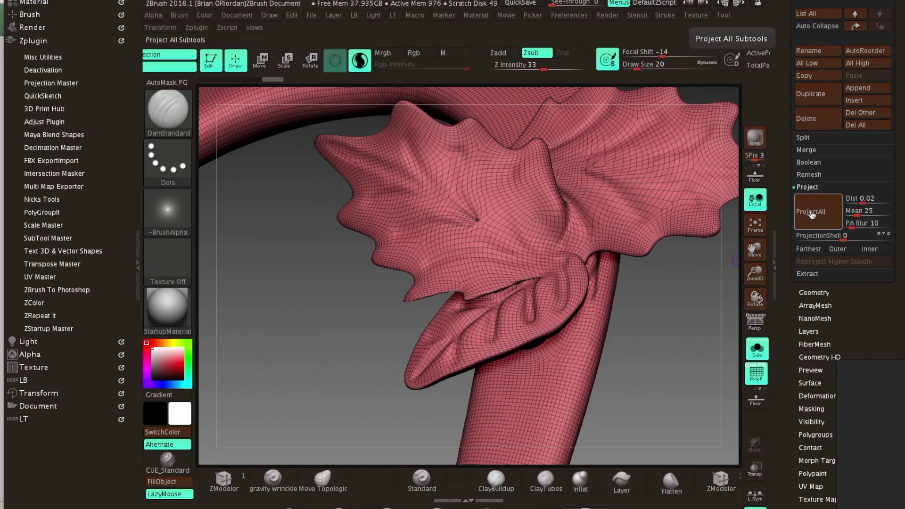
left_click(811, 215)
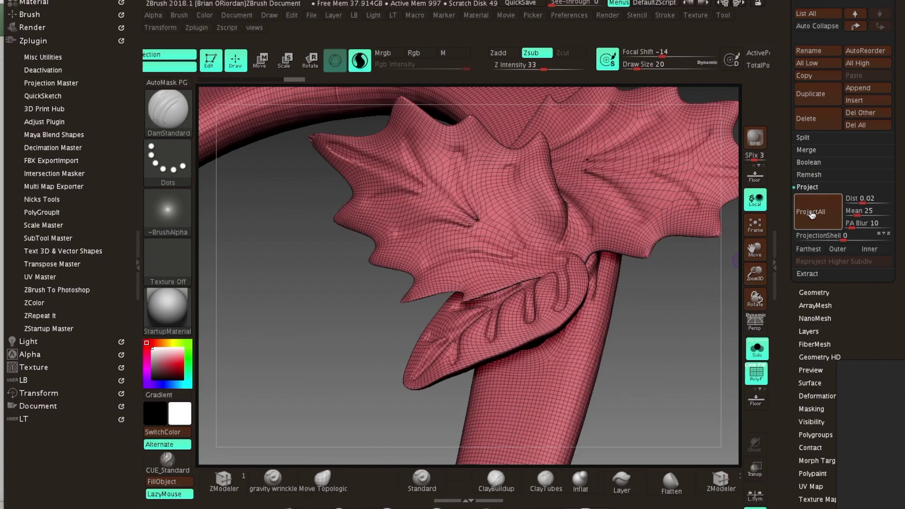
Subdivide the remeshed copy to level 3 and project the original's detail onto it again
left_click(815, 292)
key("ctrl+d")
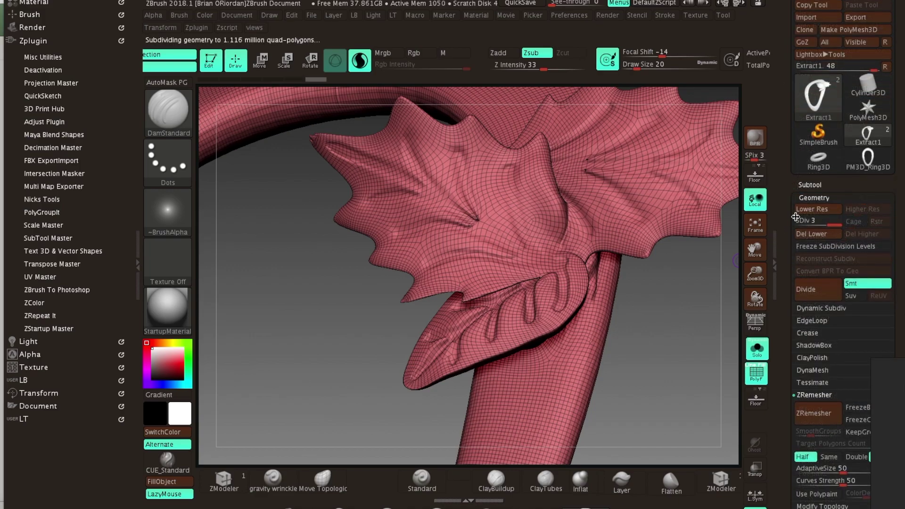
left_click(804, 185)
scroll(780, 385, "down", 10)
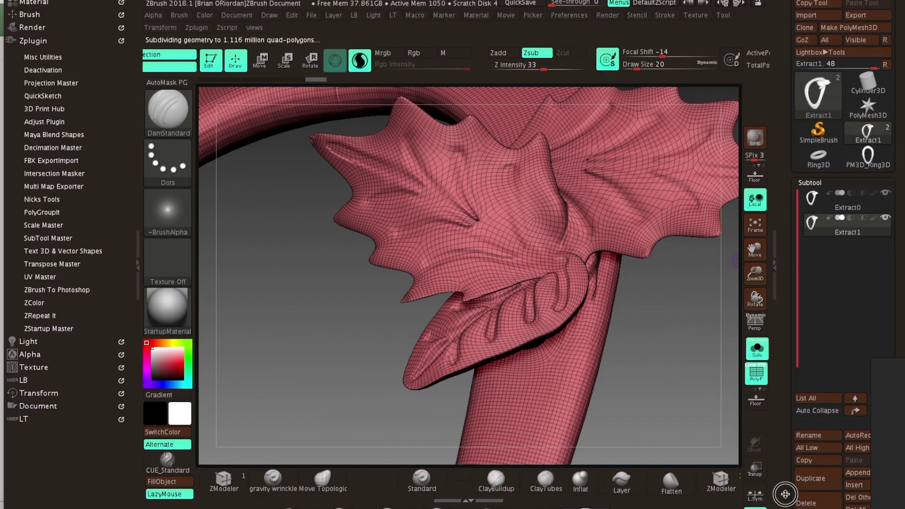
left_click(812, 188)
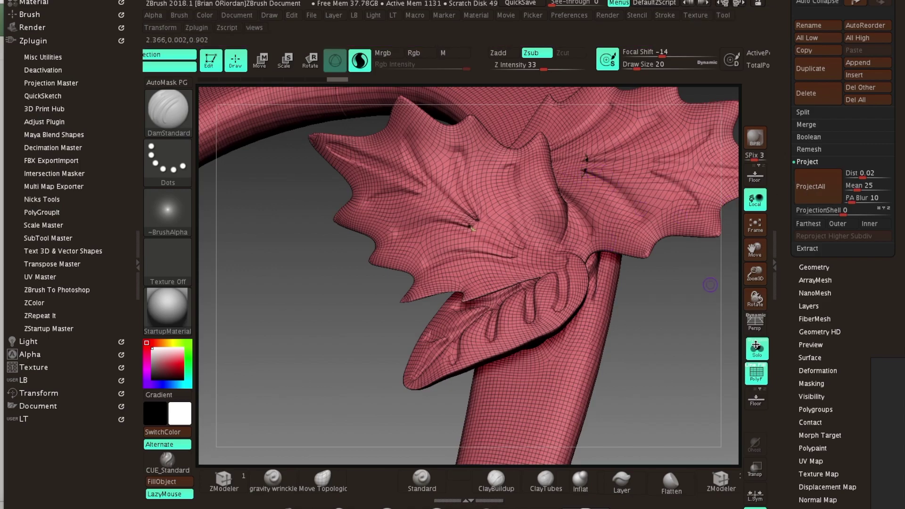
Smooth the rough mesh around the small holes at the vein ends of the two large leaves
mouse_move(576, 156)
right_mouse_down("ctrl")
mouse_move(649, 333)
mouse_move(655, 377)
right_mouse_up("ctrl")
mouse_move(578, 176)
right_mouse_down("ctrl")
mouse_move(610, 228)
mouse_move(623, 278)
right_mouse_up("ctrl")
mouse_move(613, 217)
left_mouse_down("shift")
mouse_move(618, 221)
mouse_move(544, 256)
mouse_move(616, 115)
mouse_move(623, 121)
mouse_move(602, 129)
mouse_move(635, 187)
mouse_move(619, 251)
left_mouse_up("shift")
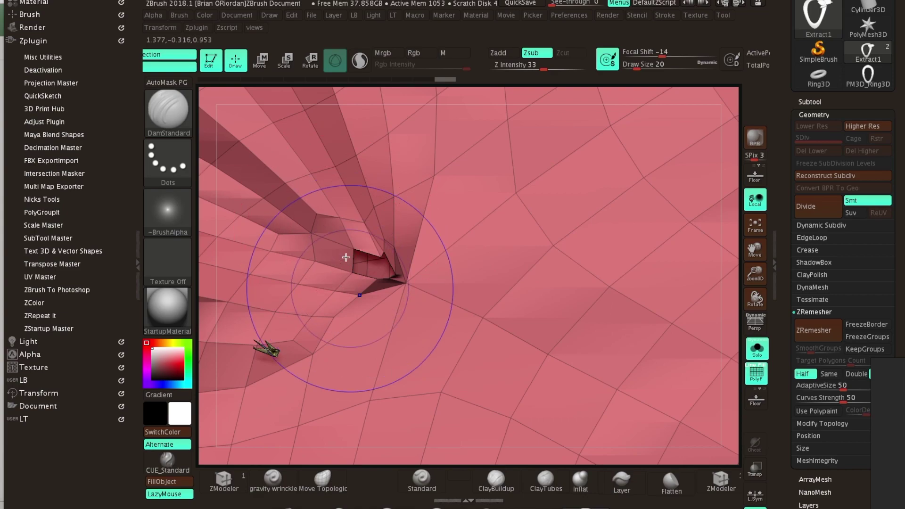
mouse_move(283, 320)
left_mouse_down("shift")
mouse_move(275, 369)
mouse_move(259, 346)
mouse_move(348, 286)
mouse_move(364, 256)
mouse_move(374, 287)
mouse_move(277, 328)
mouse_move(334, 342)
left_mouse_up("shift")
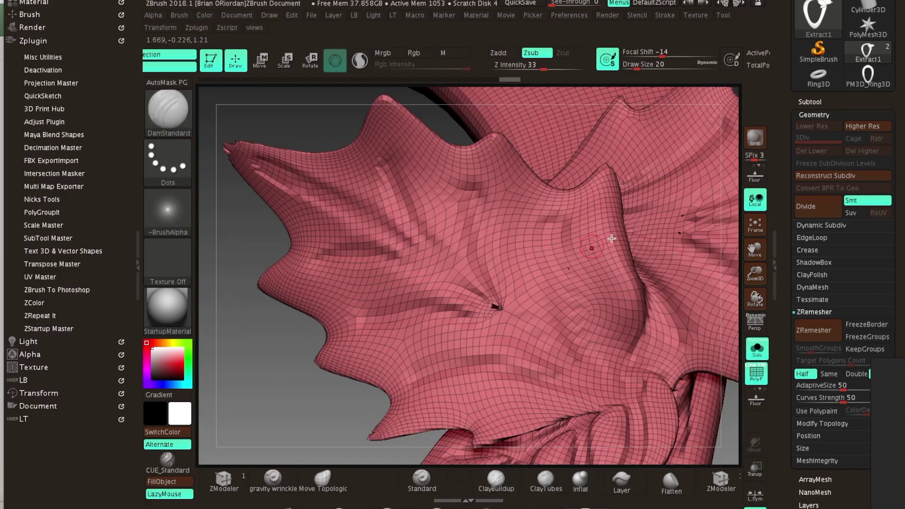
right_click_drag(612, 239, 388, 309, "alt")
right_click_drag(501, 285, 637, 430, "ctrl")
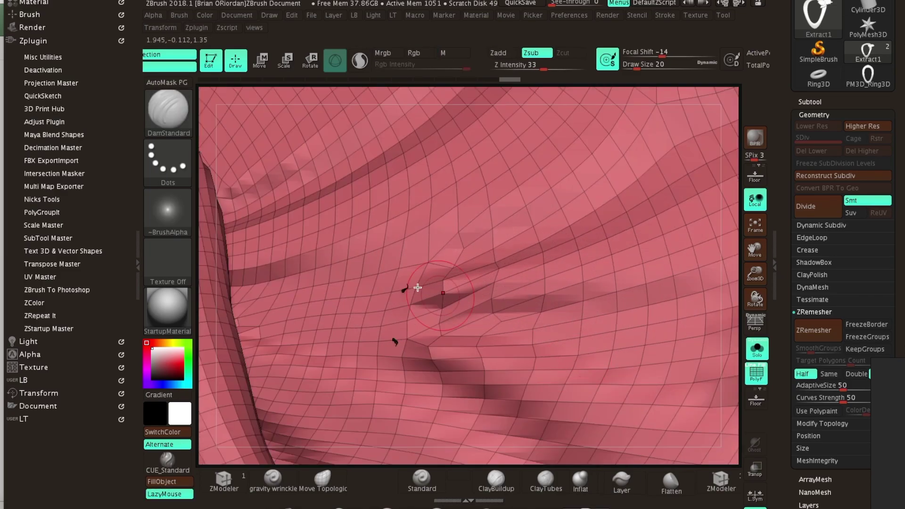
mouse_move(417, 288)
left_mouse_down("shift")
mouse_move(401, 298)
mouse_move(417, 327)
left_mouse_up("shift")
mouse_move(474, 356)
right_mouse_down("ctrl")
mouse_move(321, 295)
mouse_move(283, 264)
right_mouse_up("ctrl")
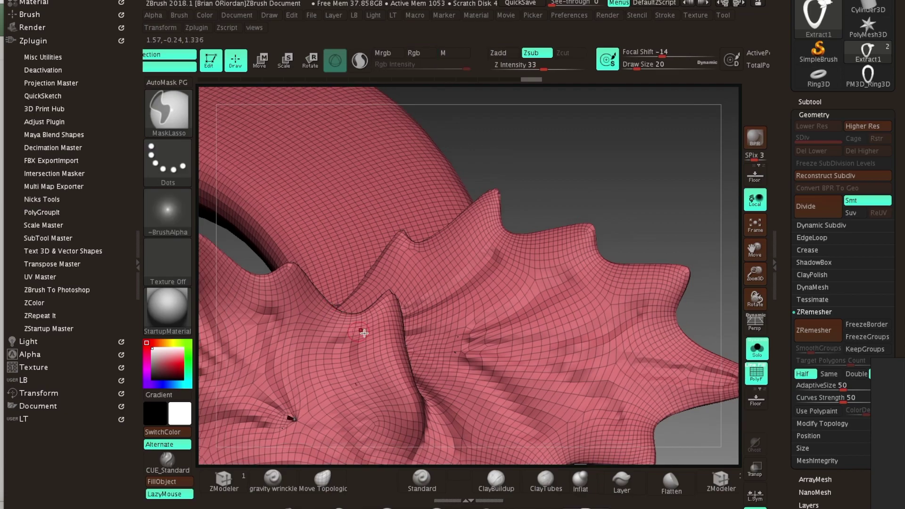
Close the holes left in the leaf mesh and apply the Remesh By Union deformer to it
right_click_drag(364, 334, 432, 203, "alt")
key("2")
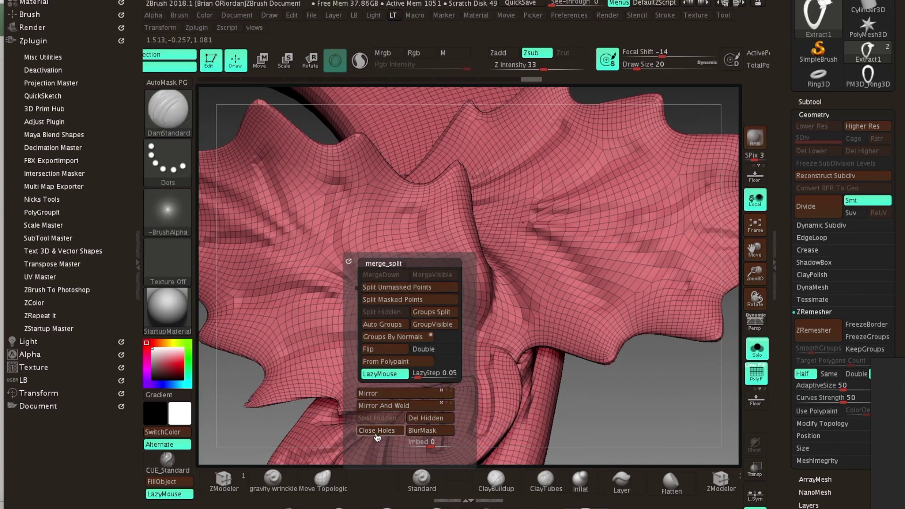
key("e")
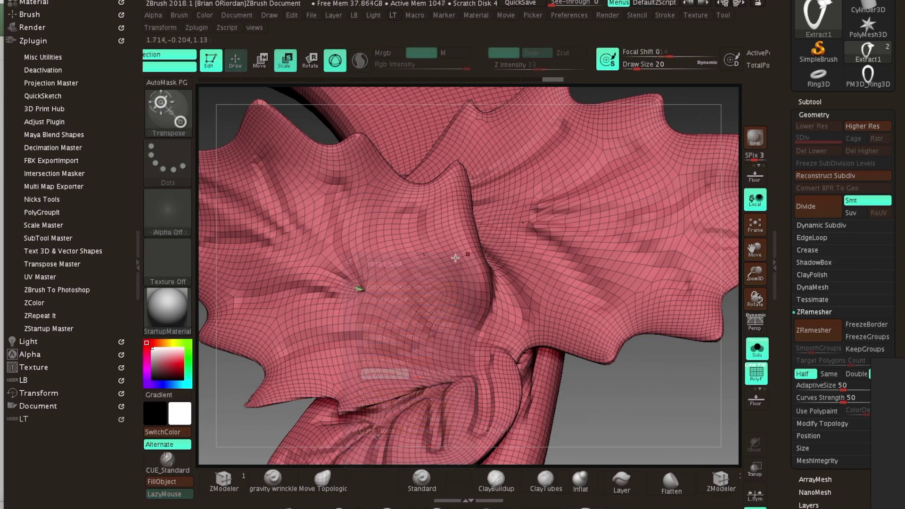
left_click(421, 171)
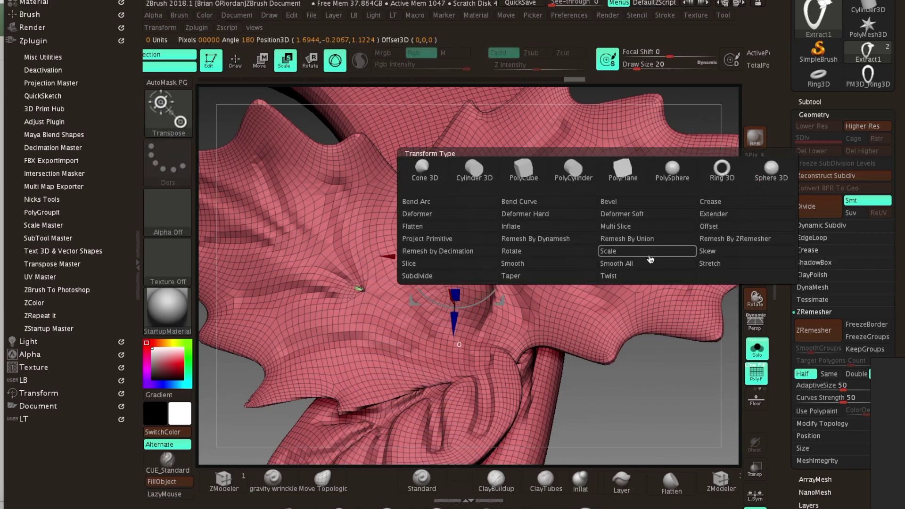
left_click(615, 244)
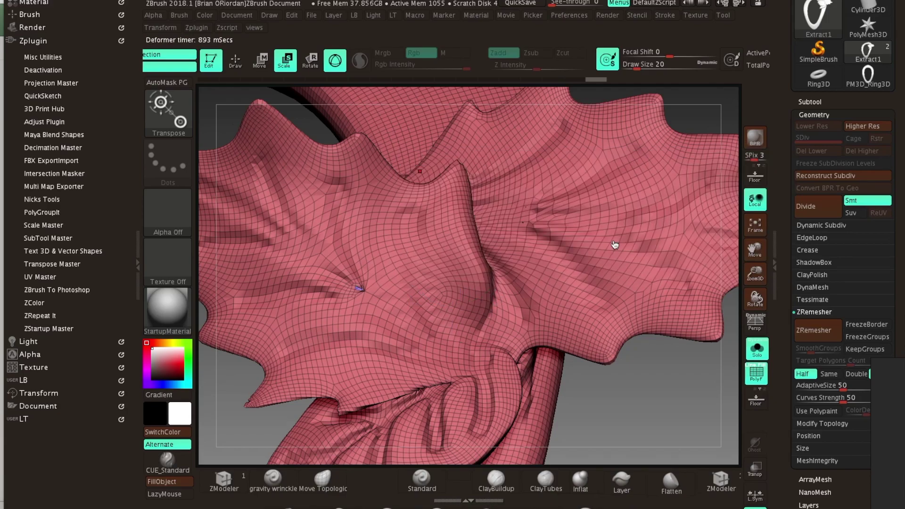
Merge the whole mesh into one polygroup and retopologize it with ZRemesher set to Same
key("ctrl+w")
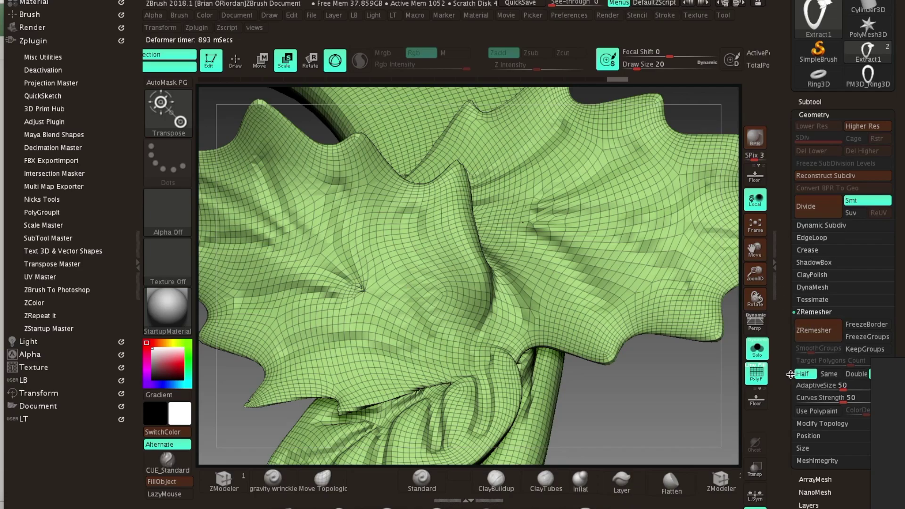
scroll(791, 354, "down", 3)
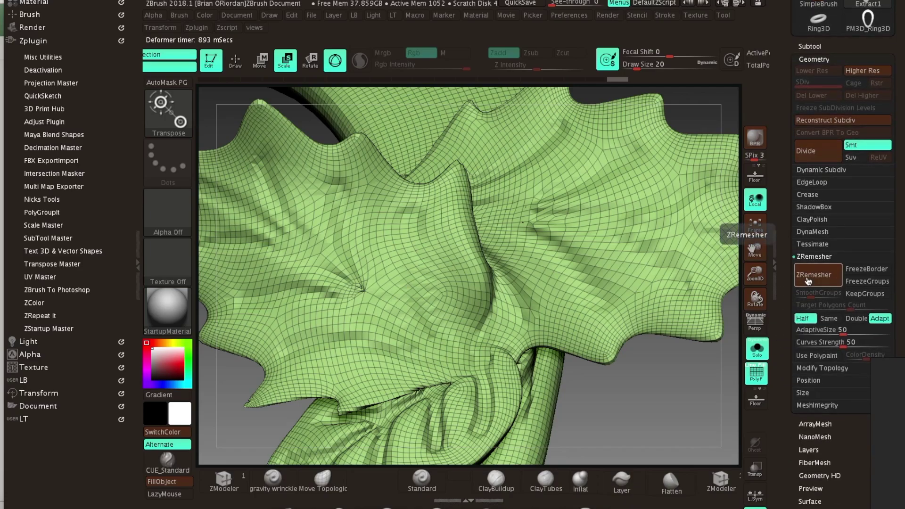
left_click(829, 318)
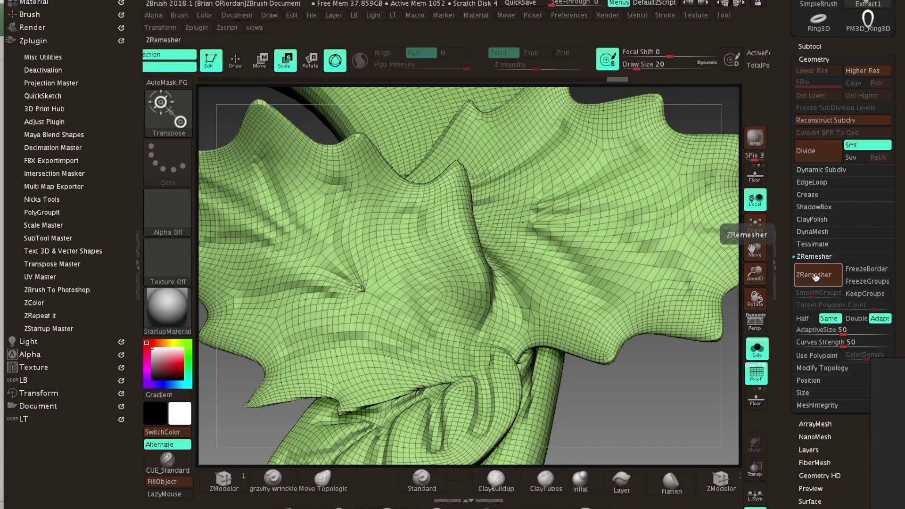
left_click(815, 276)
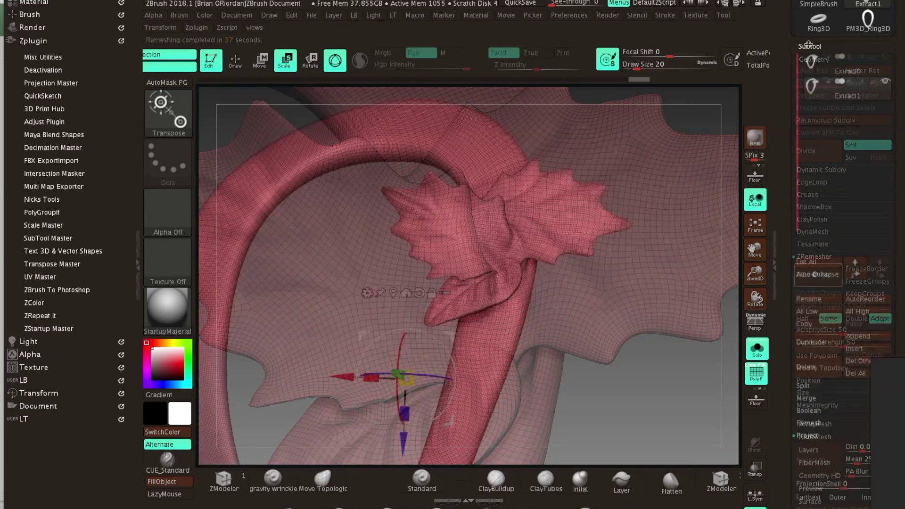
Show the original Extract0 subtool, subdivide the remeshed Extract1 once, and project the original's detail onto it with ProjectAll
left_click(887, 58)
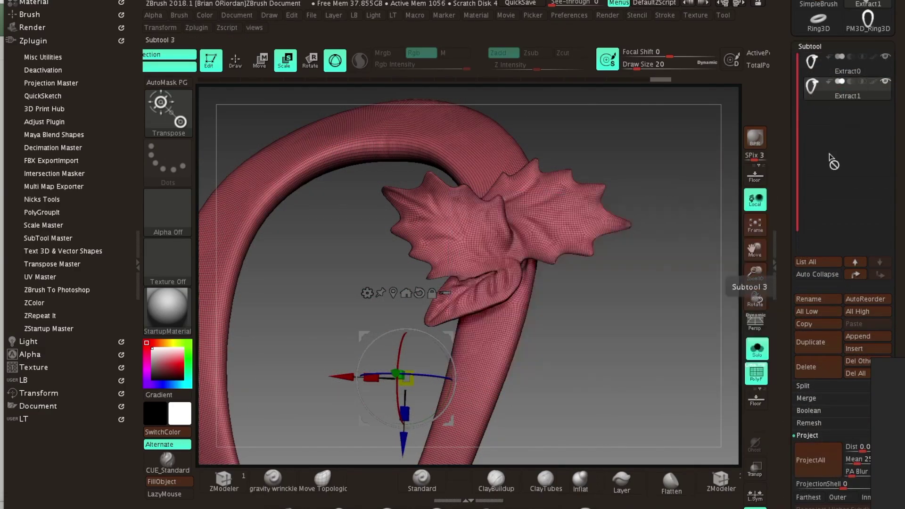
left_click_drag(785, 375, 795, 300)
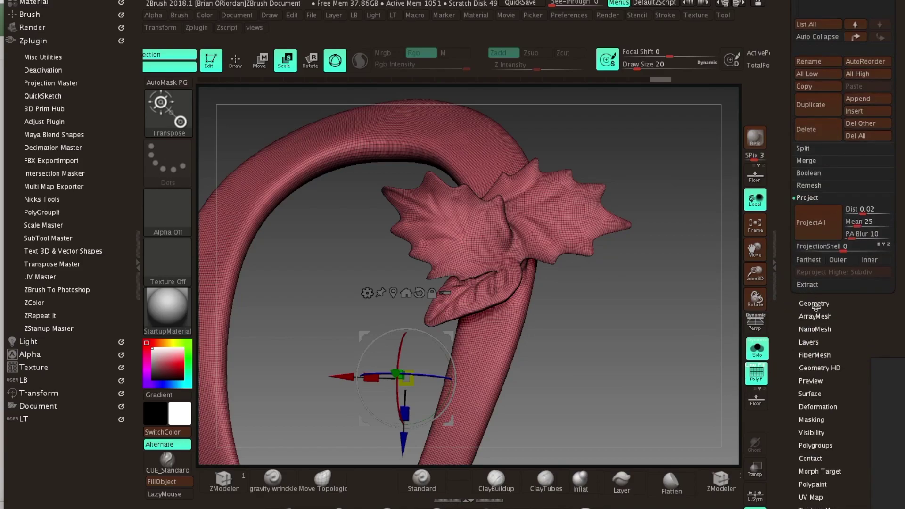
left_click(815, 304)
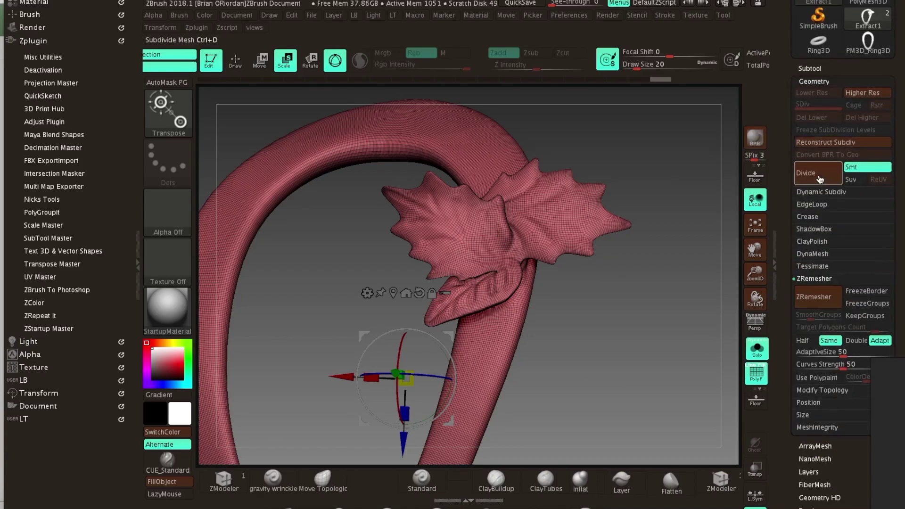
left_click(820, 176)
left_click(818, 81)
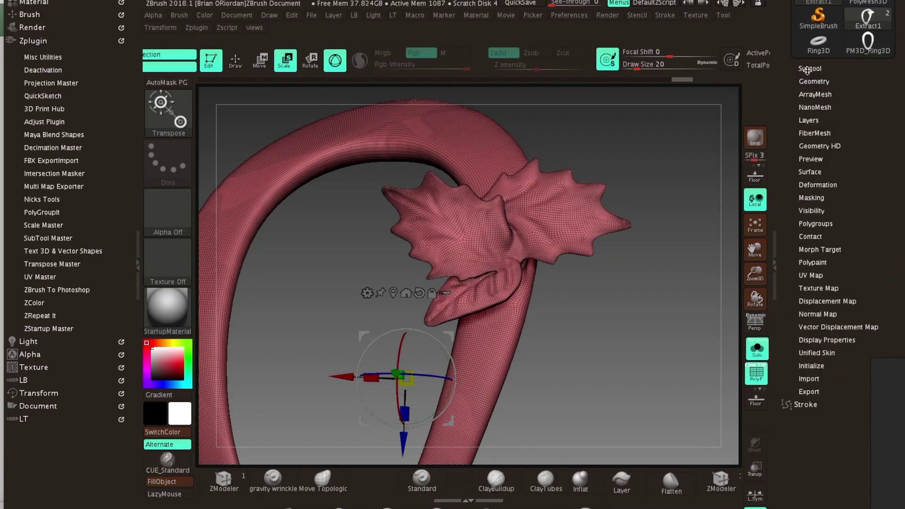
left_click(807, 69)
left_click(809, 488)
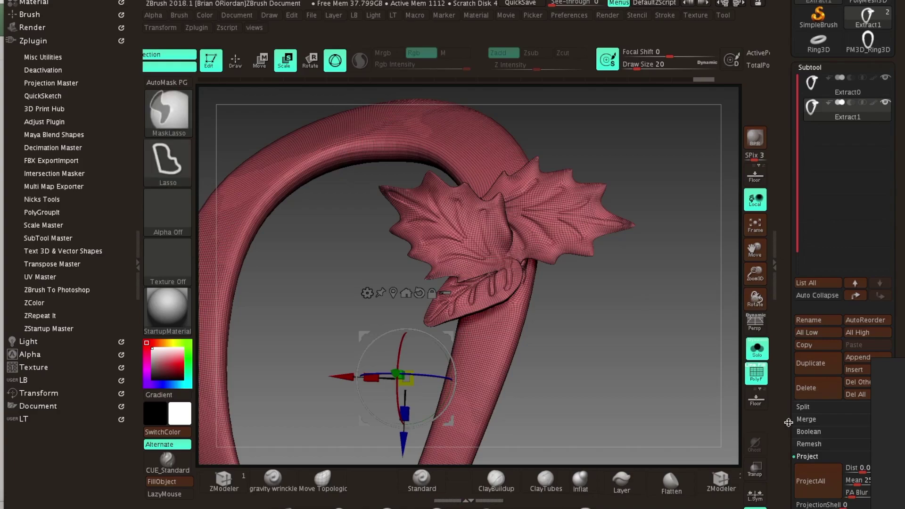
Subdivide the remeshed ring once more, project the original's detail again, and turn off the polyframe
key("ctrl+d")
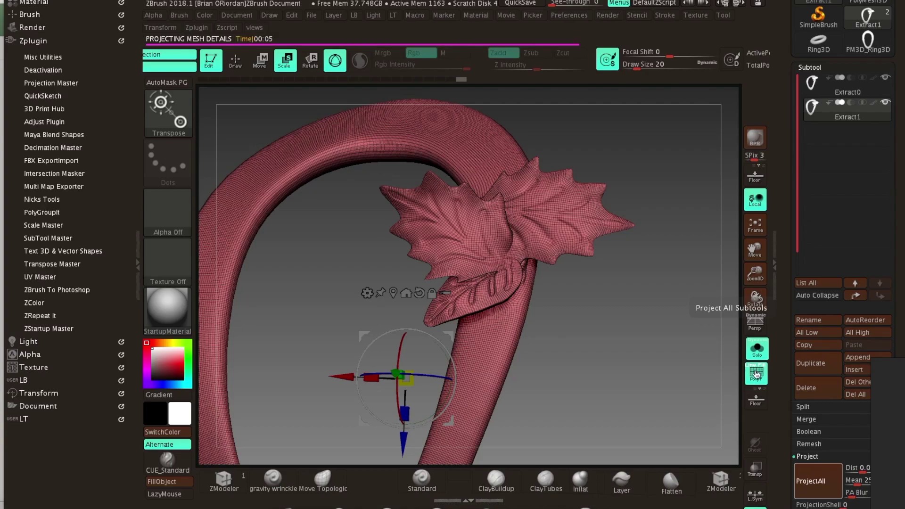
left_click(756, 374)
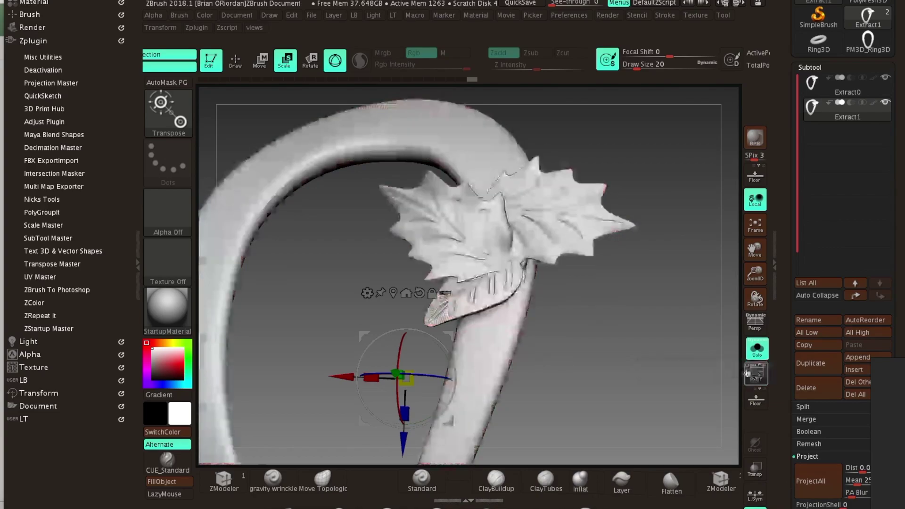
Examine the projected leaves and their underside against the ring, comparing the surface and polyframe at lower subdivision levels
mouse_move(575, 308)
right_mouse_down("ctrl")
mouse_move(607, 354)
mouse_move(582, 347)
mouse_move(578, 330)
right_mouse_up("ctrl")
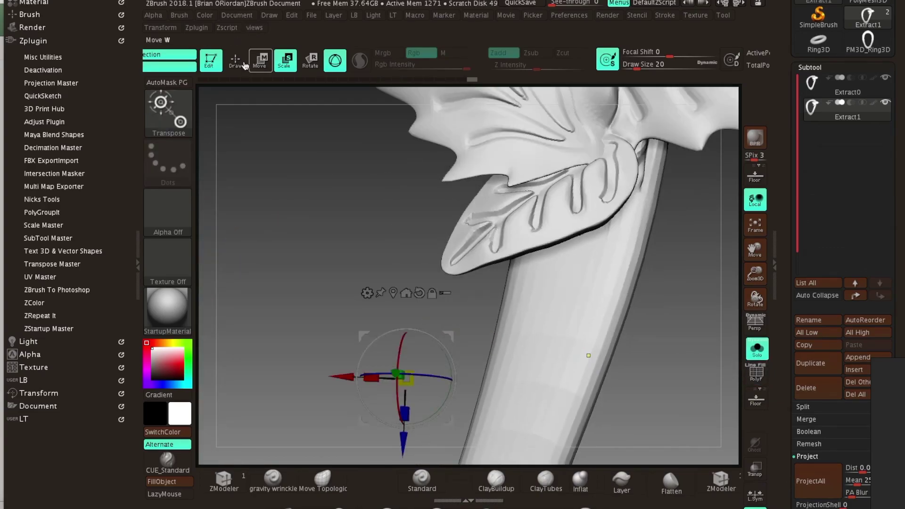
left_click(240, 61)
right_click_drag(460, 297, 431, 297)
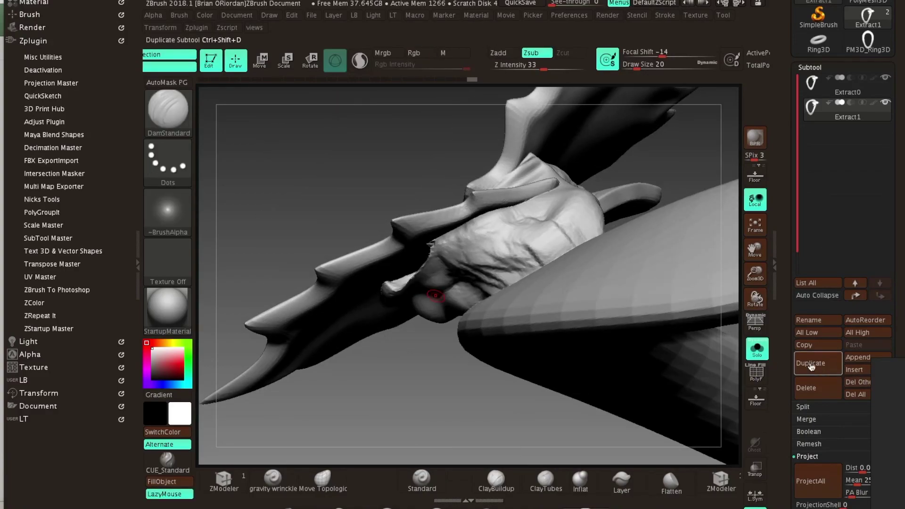
left_click(755, 374)
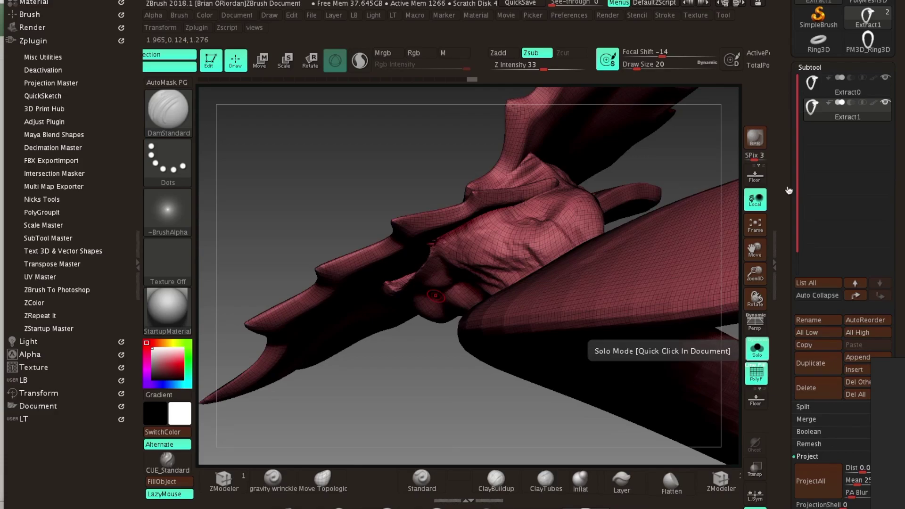
key("shift+d")
key("shift+d")
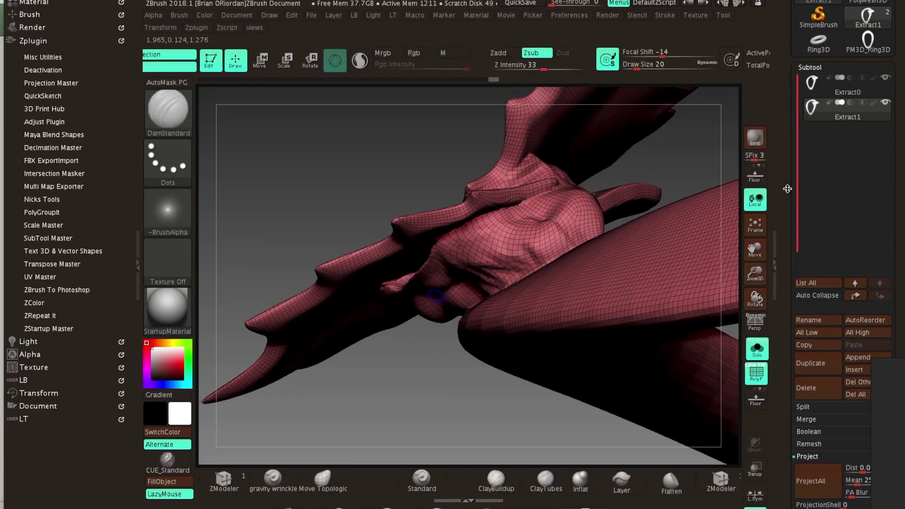
left_click(756, 374)
left_click(756, 374)
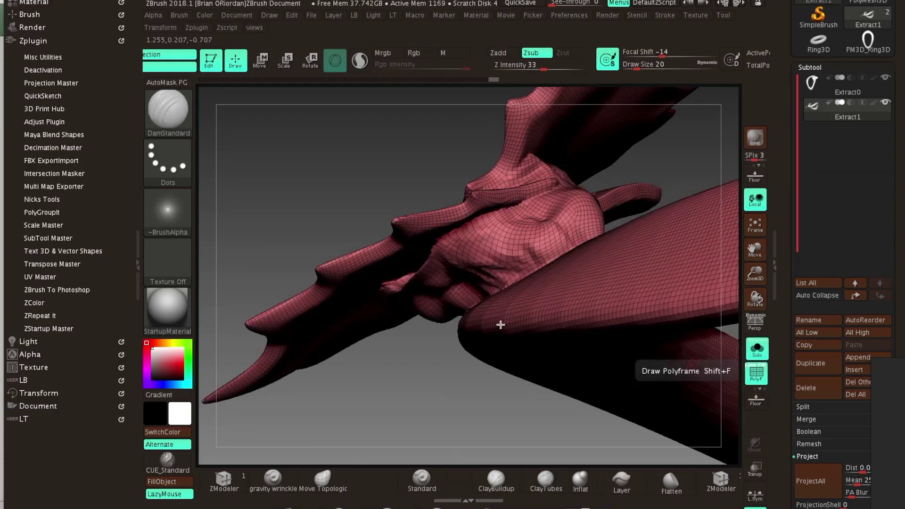